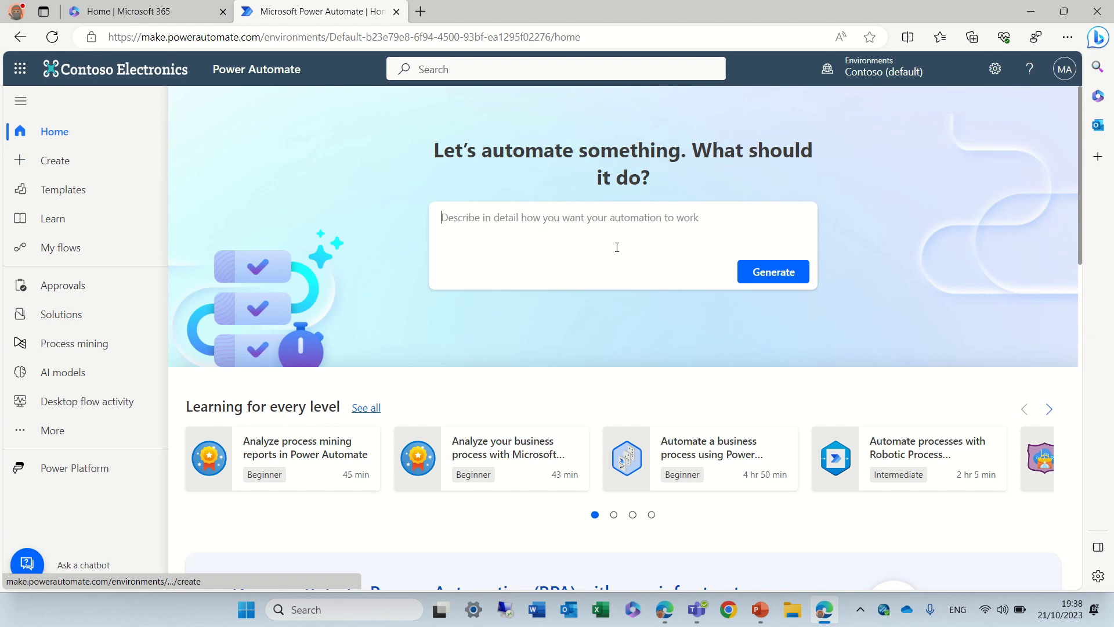
- Click into the automation description box on the home page to show suggested flow descriptions
{"action": "left_click", "coordinate": [772, 213]}
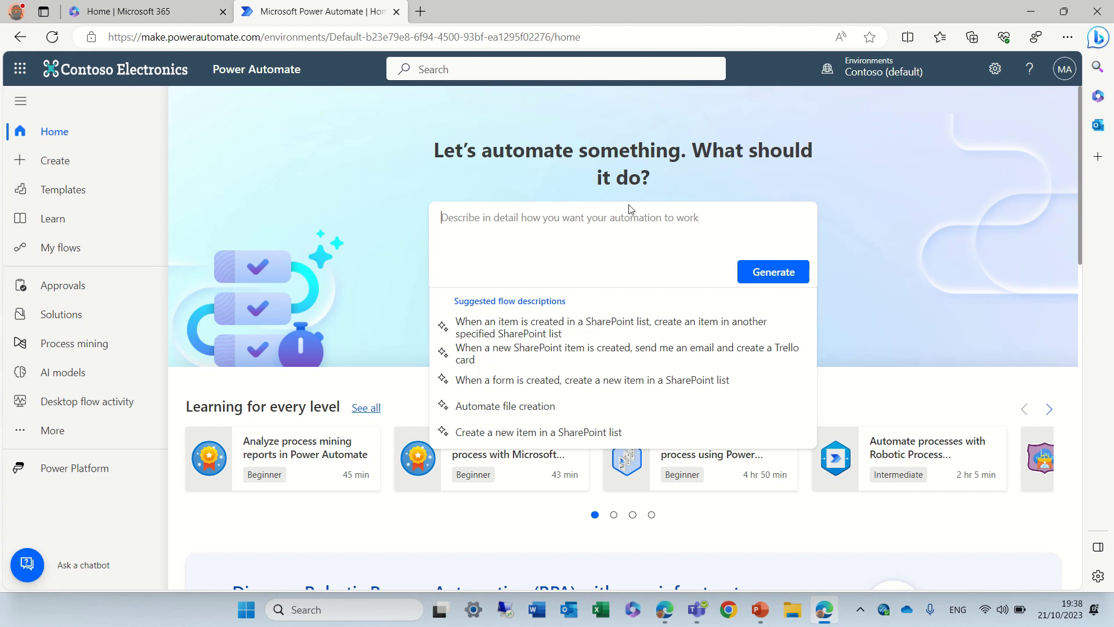
- Describe the flow as 'when a form is submited created a new item list' and generate it
{"action": "key", "text": "Escape"}
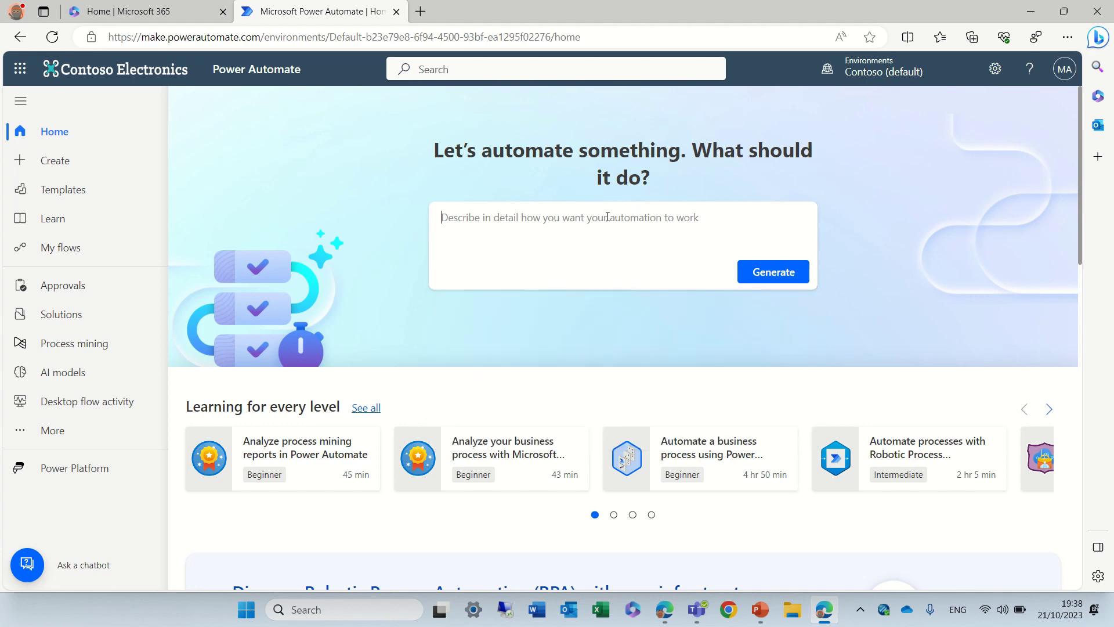
{"action": "type", "text": "whem "}
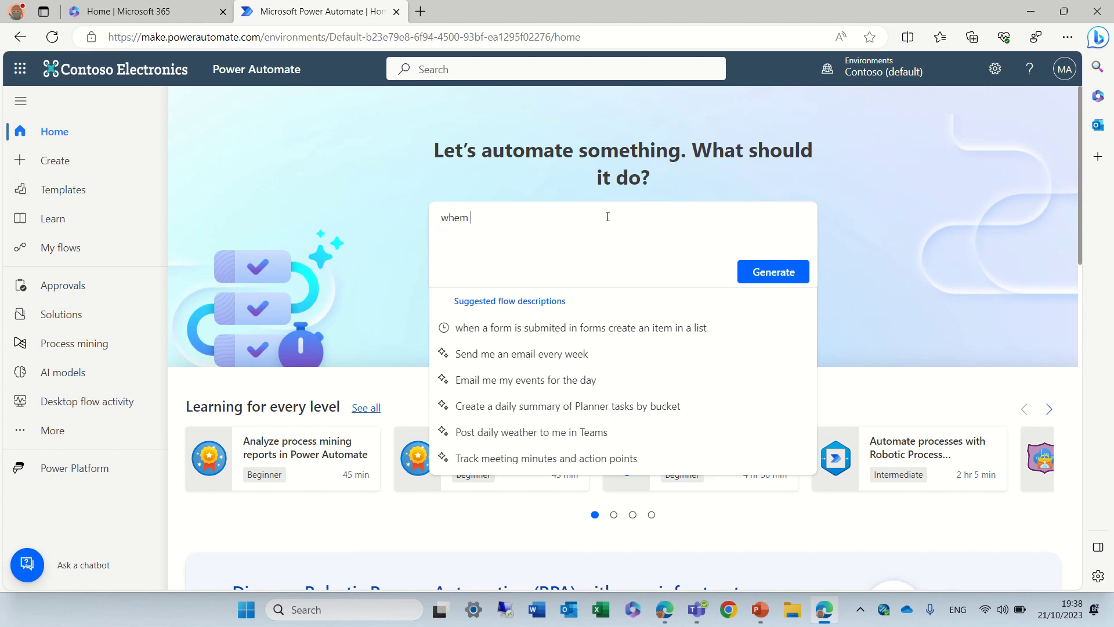
{"action": "type", "text": "n"}
{"action": "key", "text": "BackSpace"}
{"action": "key", "text": "BackSpace"}
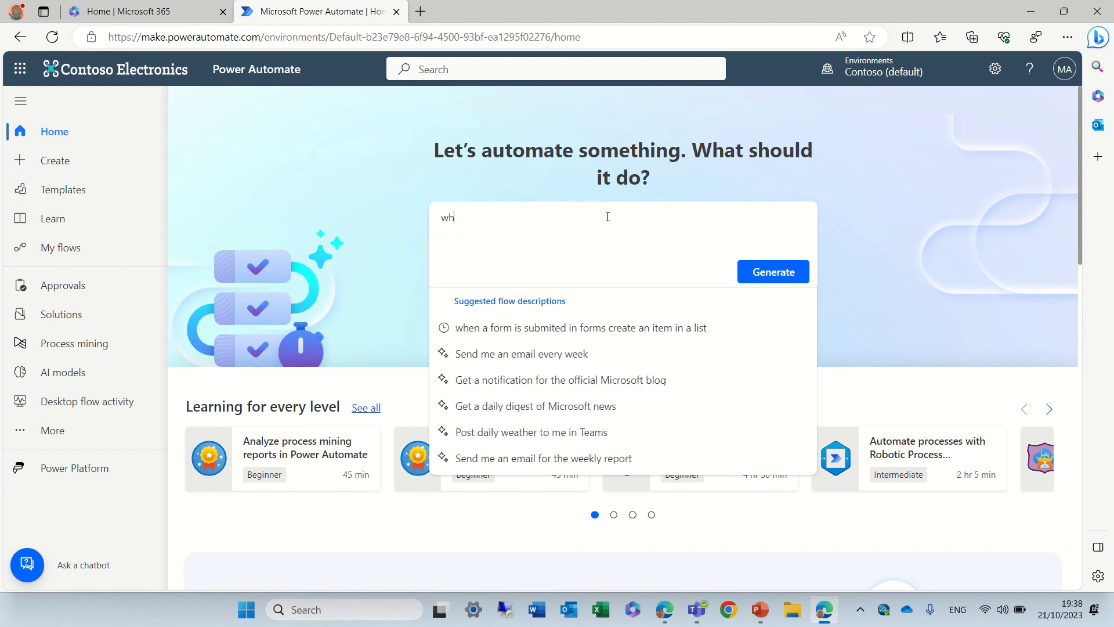
{"action": "type", "text": "a form"}
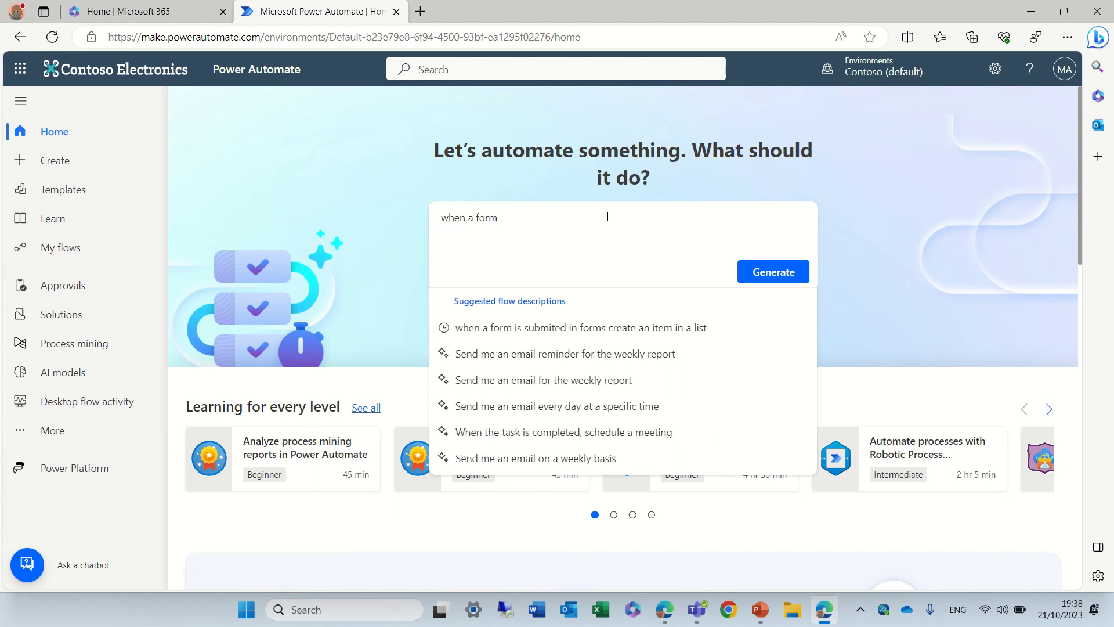
{"action": "type", "text": " is sub"}
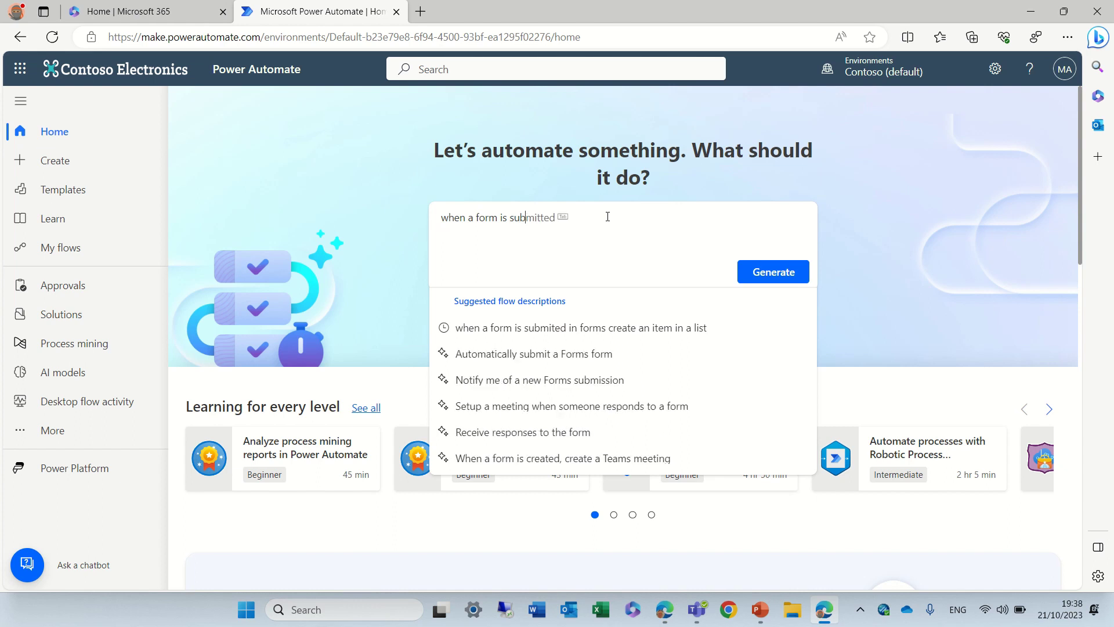
{"action": "type", "text": "mited c"}
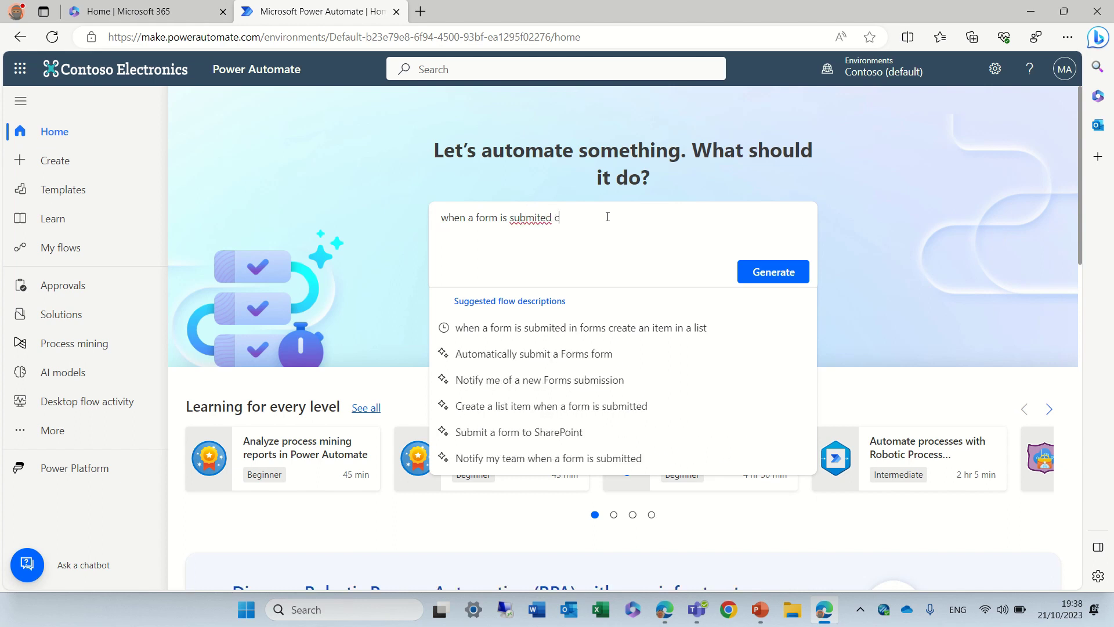
{"action": "type", "text": "reated a new "}
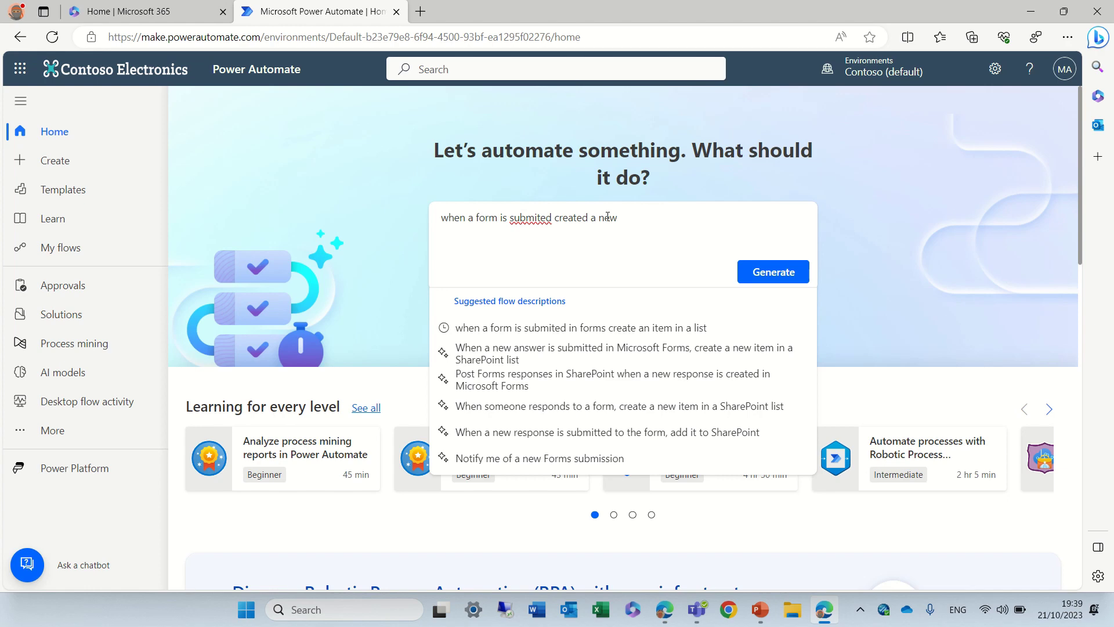
{"action": "type", "text": "ite min"}
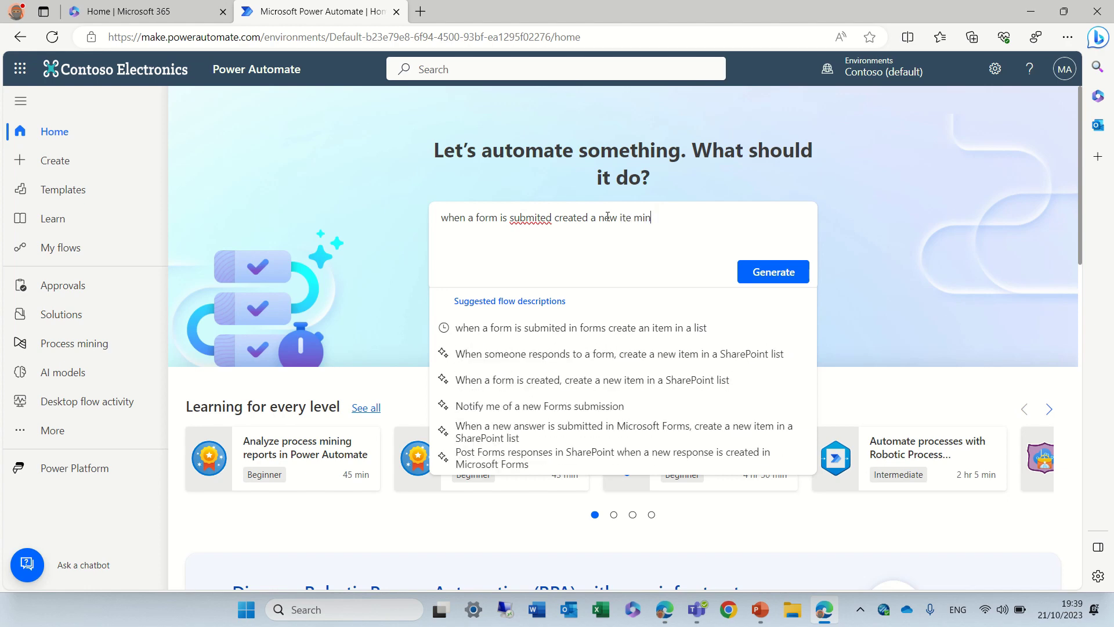
{"action": "key", "text": "BackSpace"}
{"action": "key", "text": "BackSpace"}
{"action": "key", "text": "BackSpace"}
{"action": "key", "text": "BackSpace"}
{"action": "type", "text": "em"}
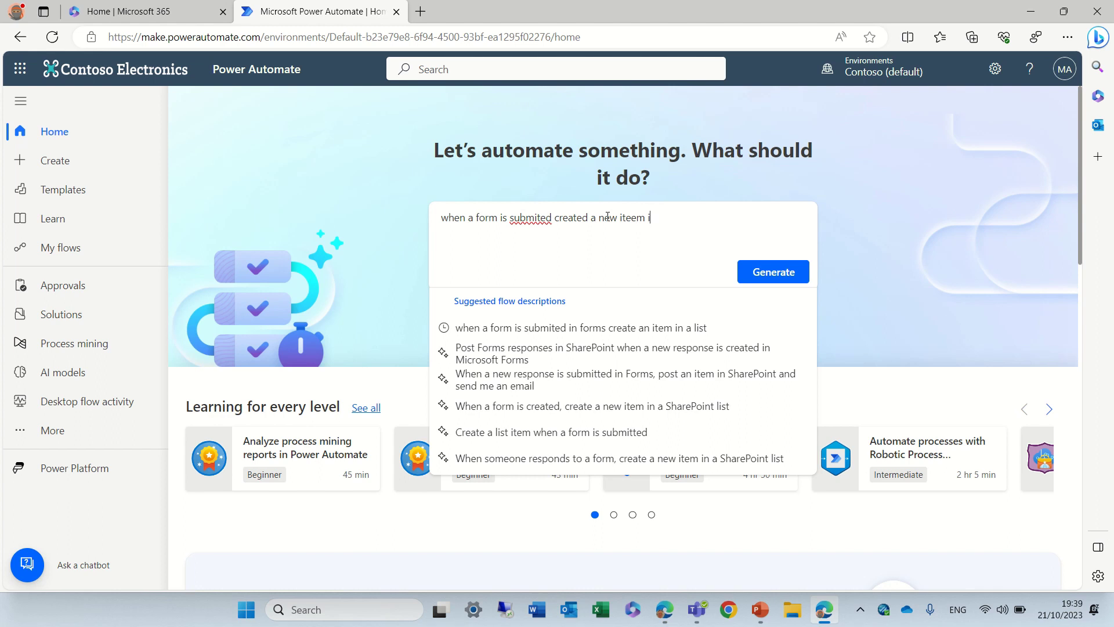
{"action": "key", "text": "BackSpace"}
{"action": "key", "text": "BackSpace"}
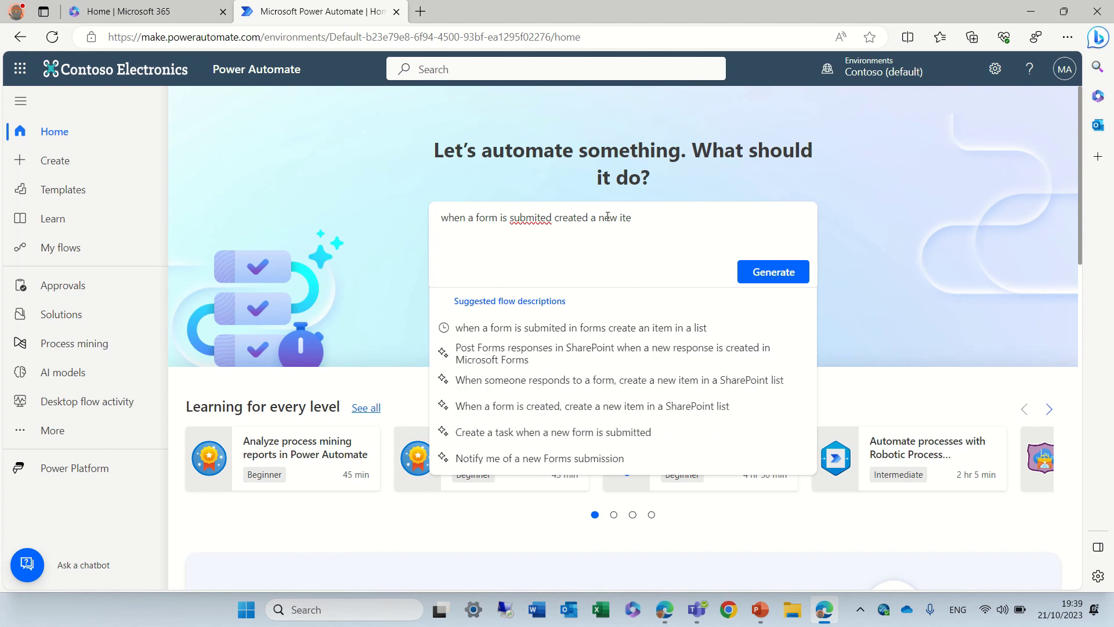
{"action": "type", "text": "m list"}
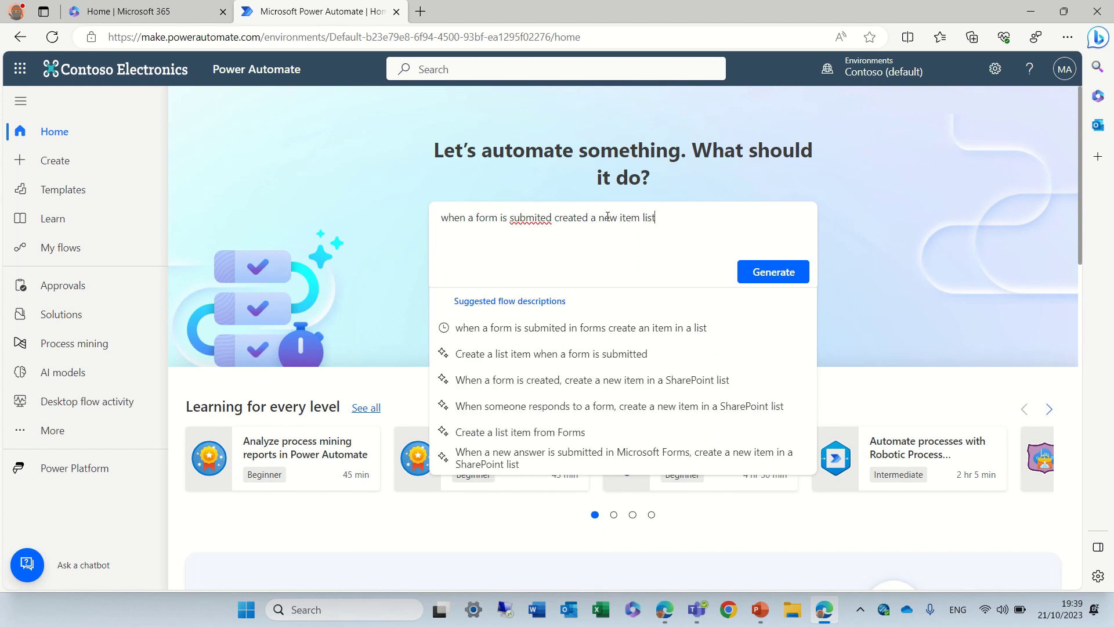
{"action": "key", "text": "Return"}
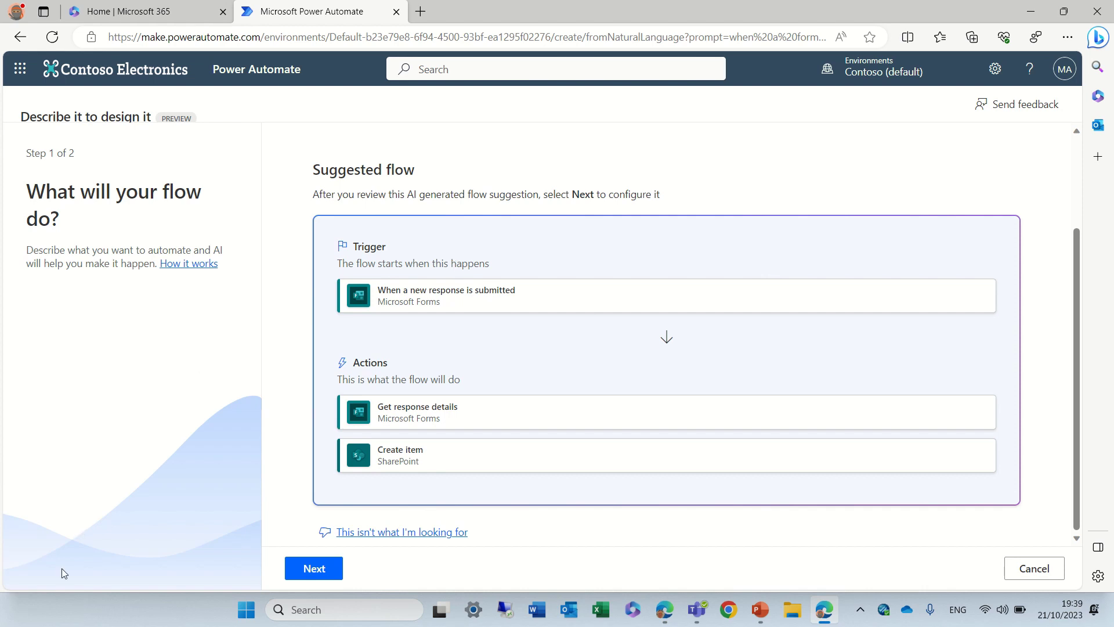
- Continue past the connection review and create the Forms-to-SharePoint flow in the designer
{"action": "left_click", "coordinate": [317, 566]}
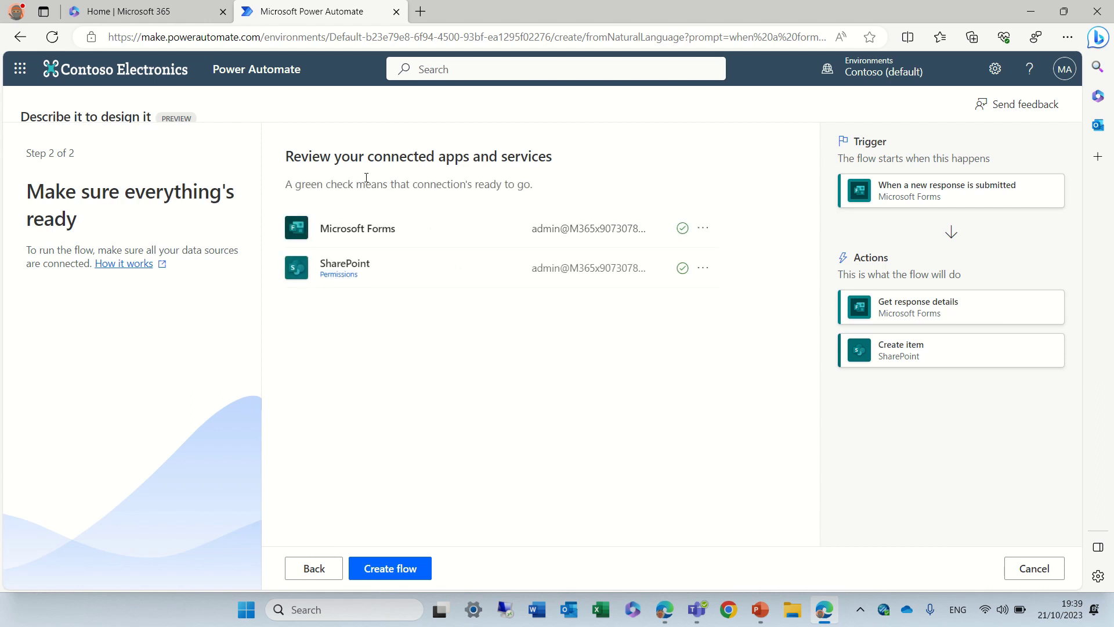
{"action": "left_click", "coordinate": [399, 569]}
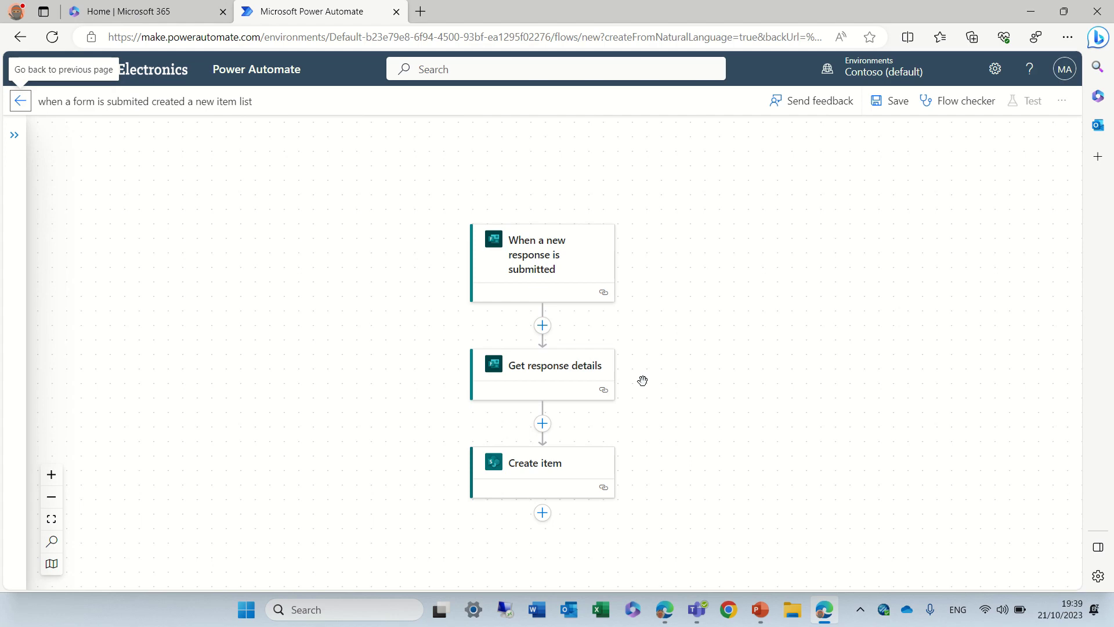
- Set the trigger's Form Id to the first Untitled form, then browse its Settings, Code View and About tabs
{"action": "left_click", "coordinate": [550, 255]}
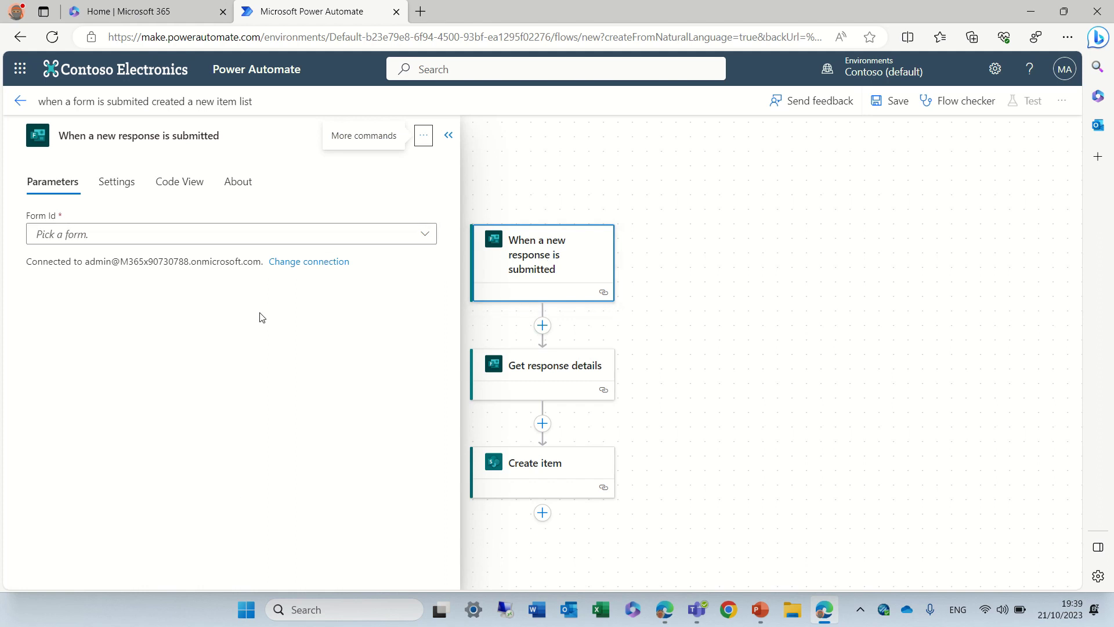
{"action": "left_click", "coordinate": [158, 241]}
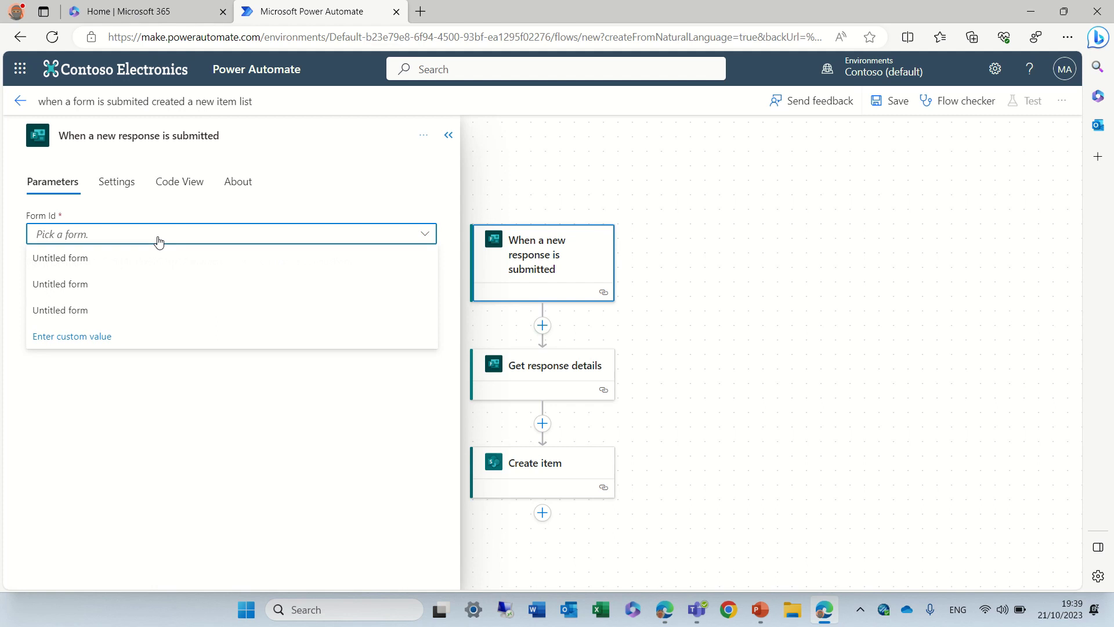
{"action": "left_click", "coordinate": [124, 257]}
{"action": "left_click", "coordinate": [133, 184]}
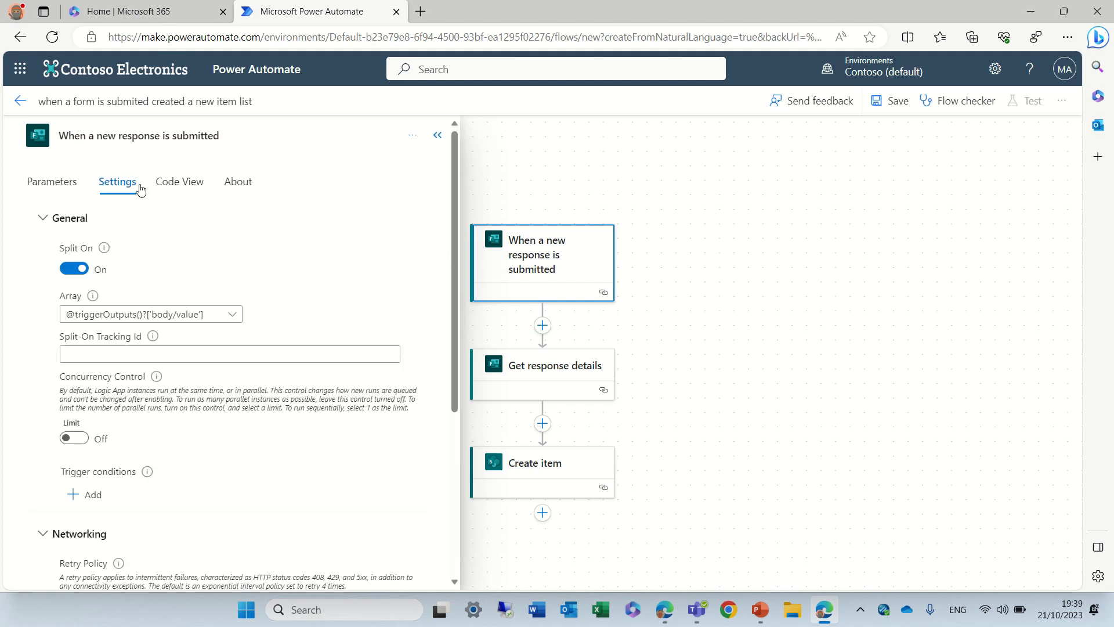
{"action": "left_click", "coordinate": [181, 182]}
{"action": "left_click", "coordinate": [239, 184]}
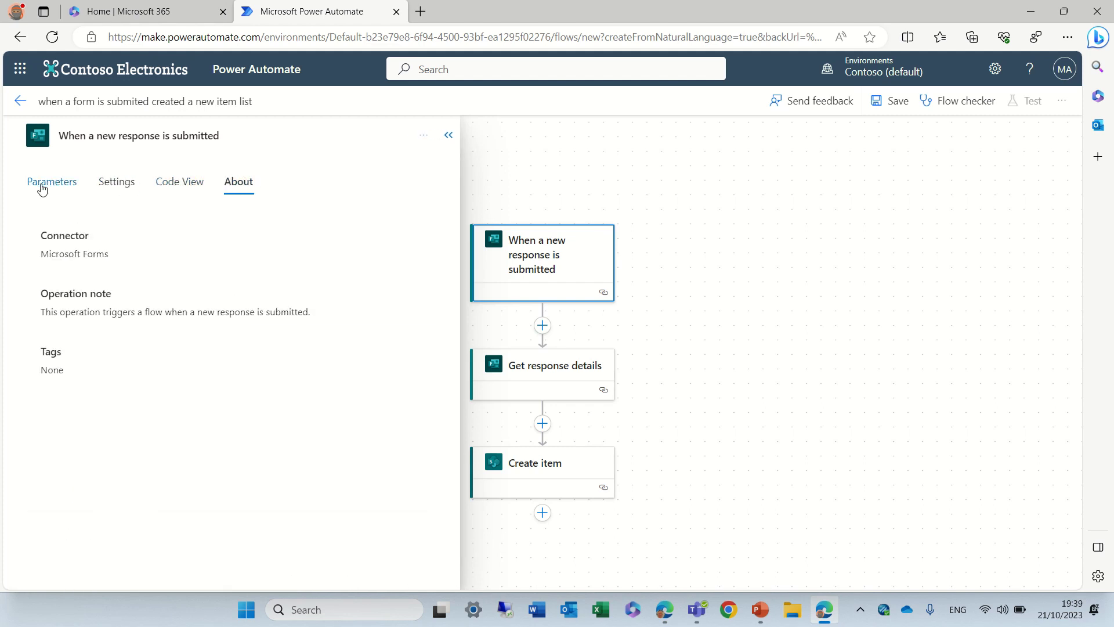
{"action": "left_click", "coordinate": [38, 183]}
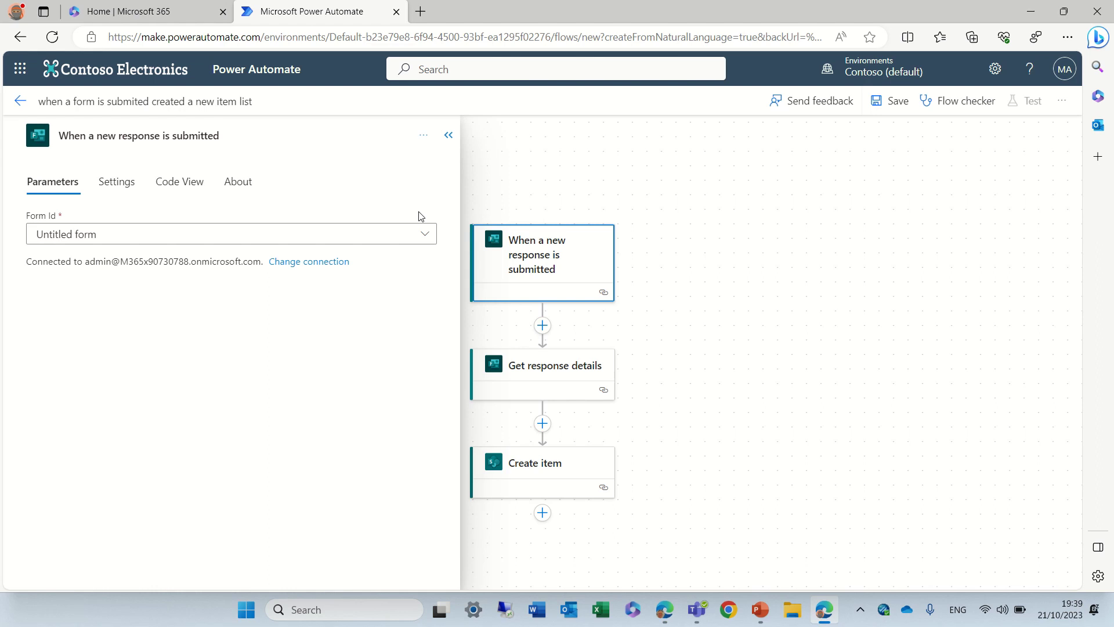
- Attach a short note to the trigger step, then open the Get response details step
{"action": "left_click", "coordinate": [448, 137]}
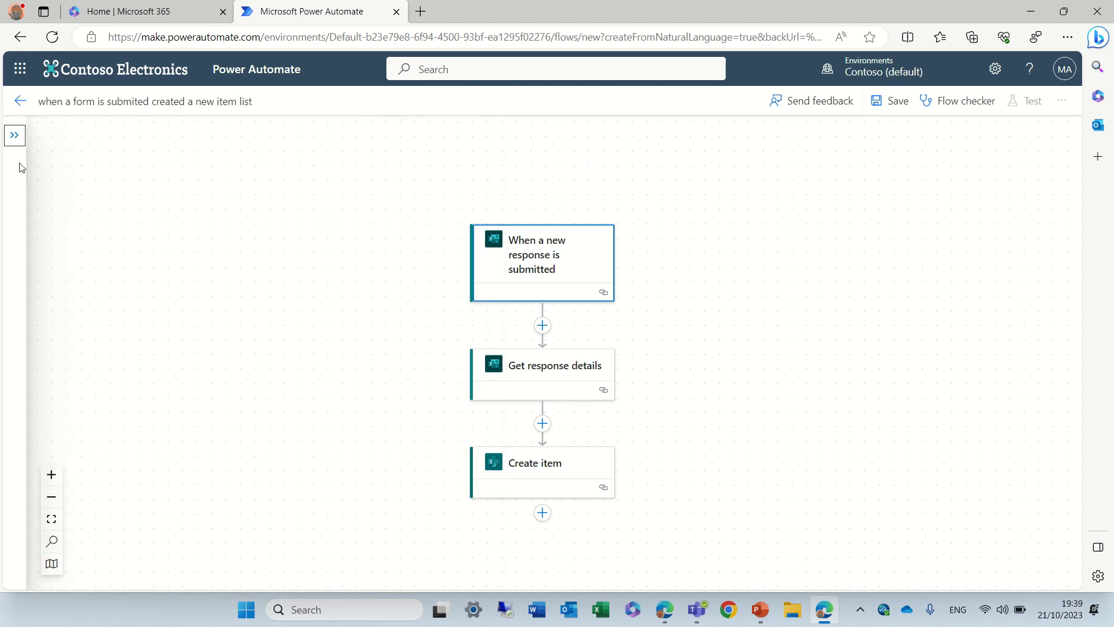
{"action": "left_click", "coordinate": [15, 134]}
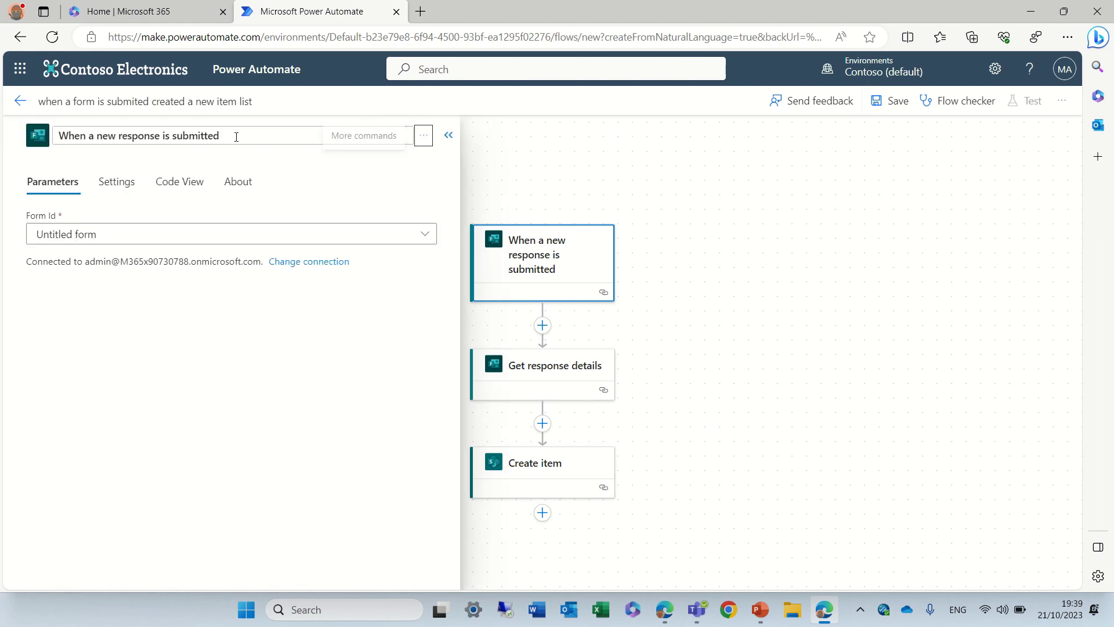
{"action": "left_click", "coordinate": [422, 137]}
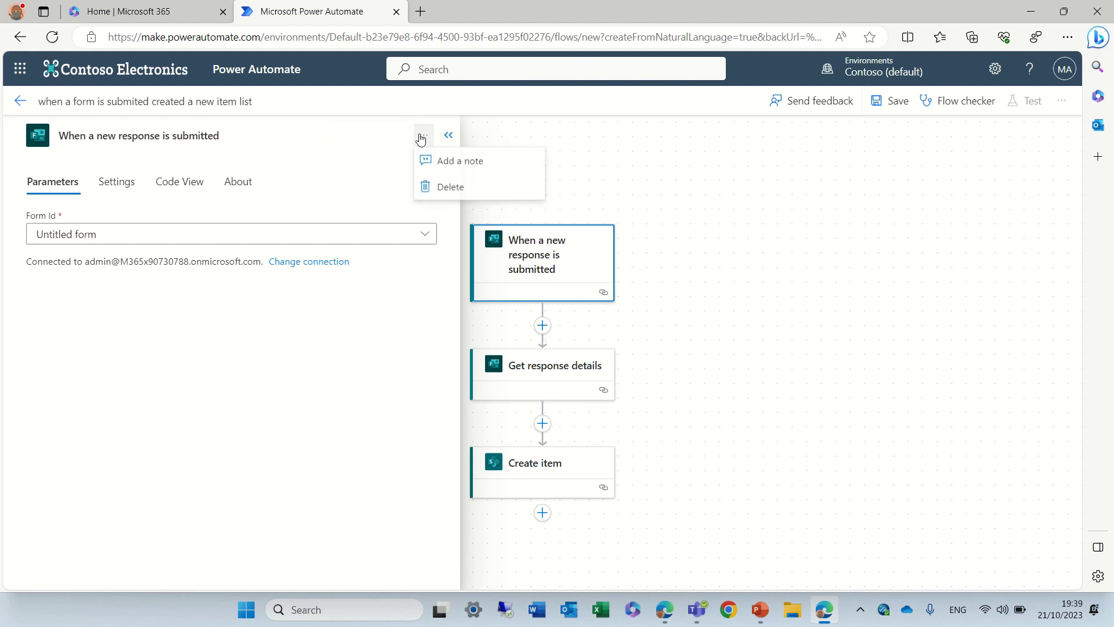
{"action": "left_click", "coordinate": [471, 161]}
{"action": "type", "text": "note"}
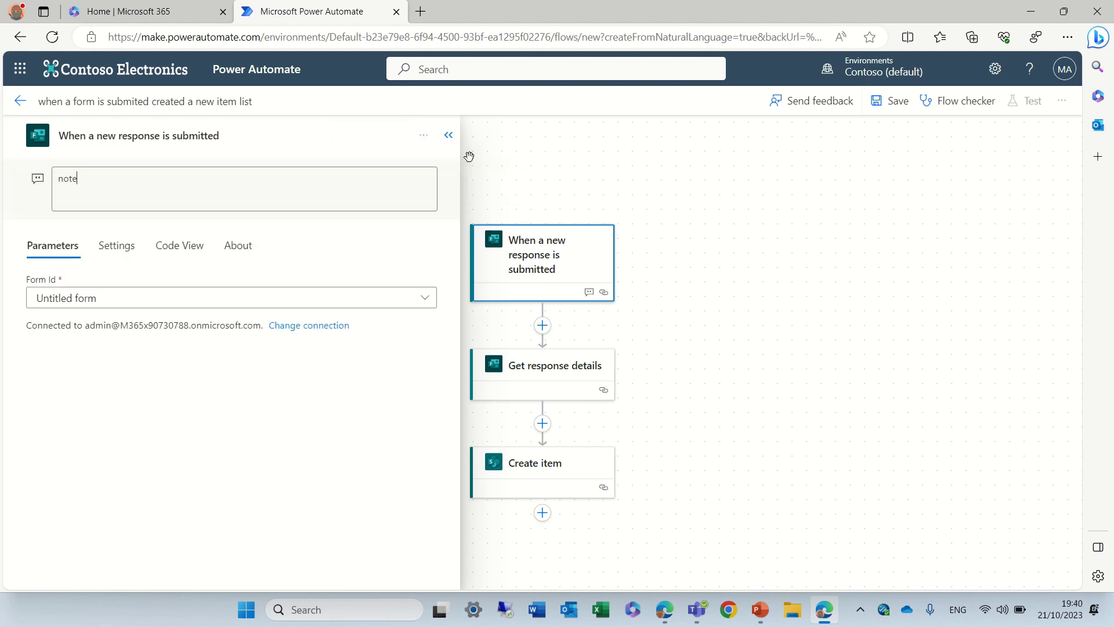
{"action": "left_click", "coordinate": [423, 135]}
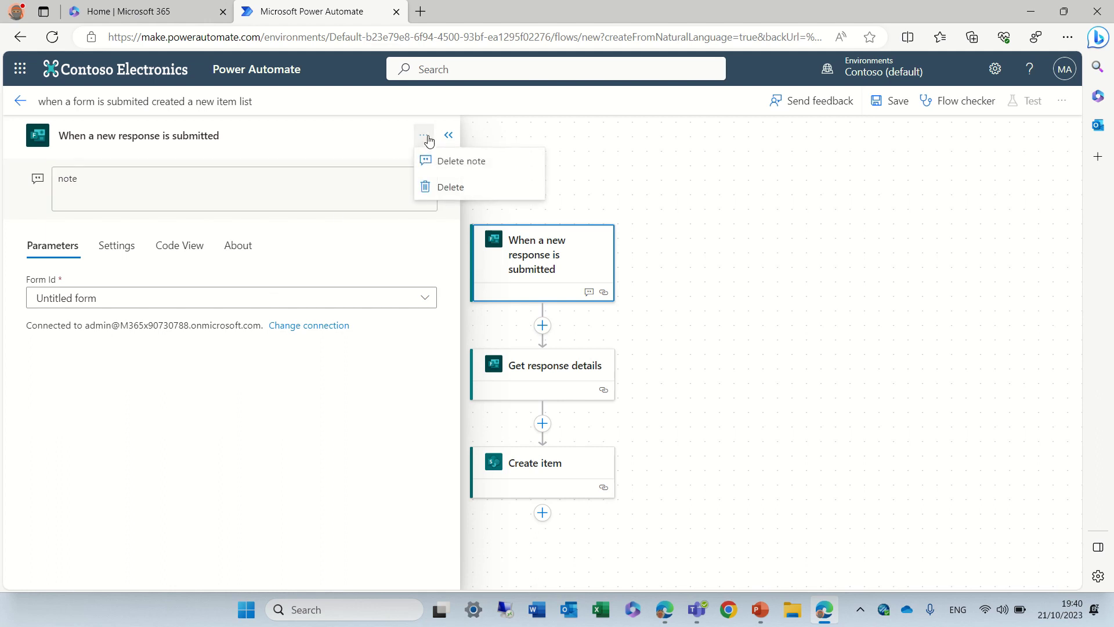
{"action": "left_click", "coordinate": [588, 154]}
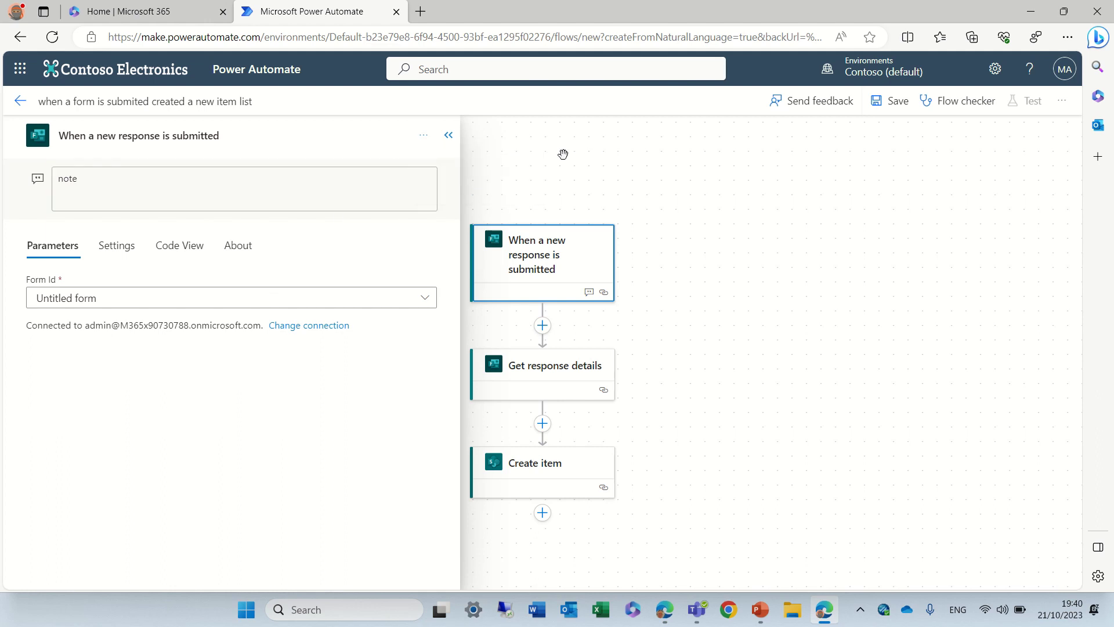
{"action": "left_click", "coordinate": [573, 365]}
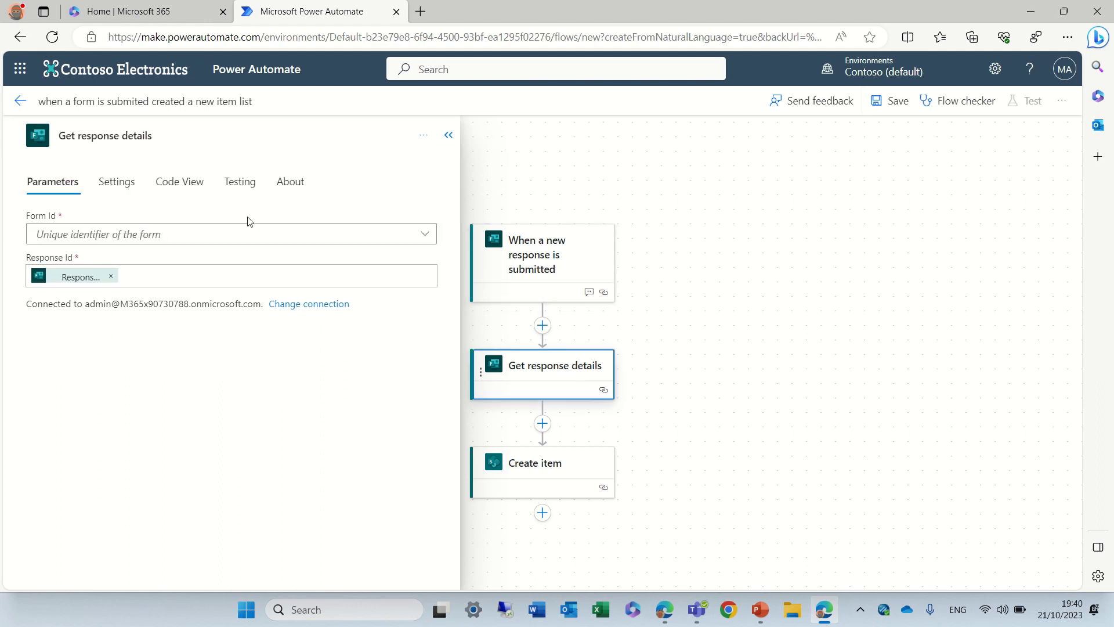
- Choose the first Untitled form for Get response details and inspect Response Id's dynamic content and expression options
{"action": "left_click", "coordinate": [172, 239]}
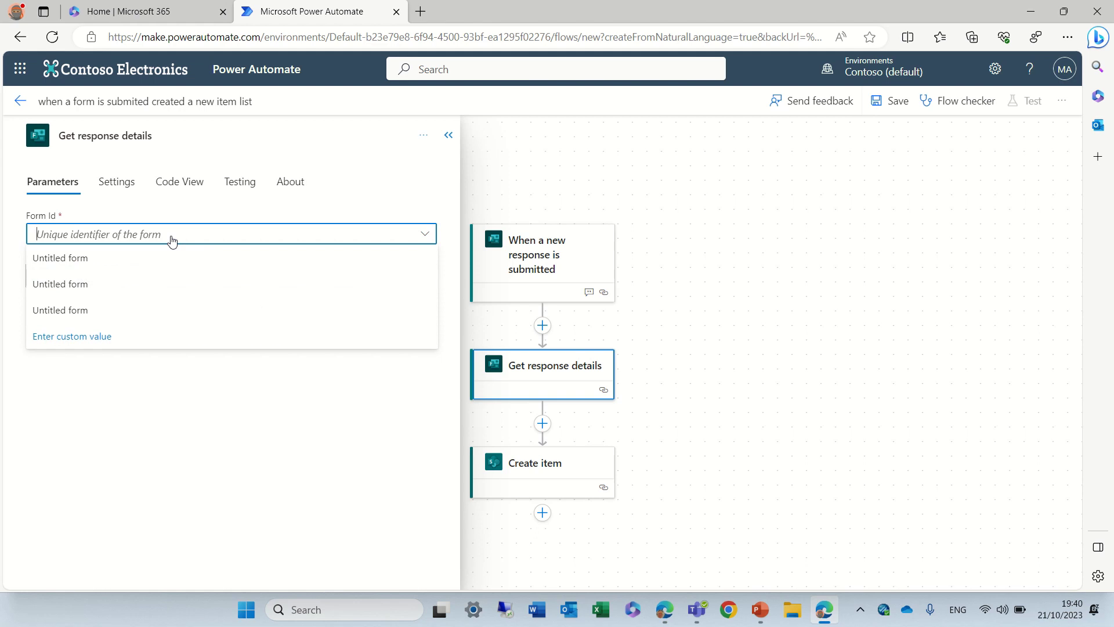
{"action": "left_click", "coordinate": [114, 274]}
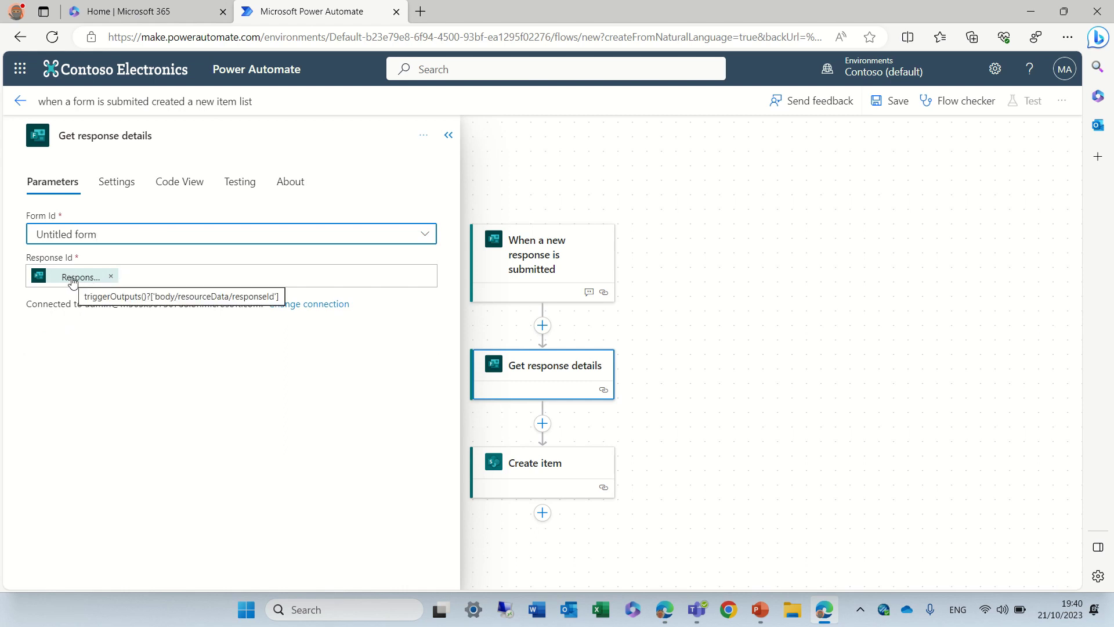
{"action": "left_click", "coordinate": [188, 274]}
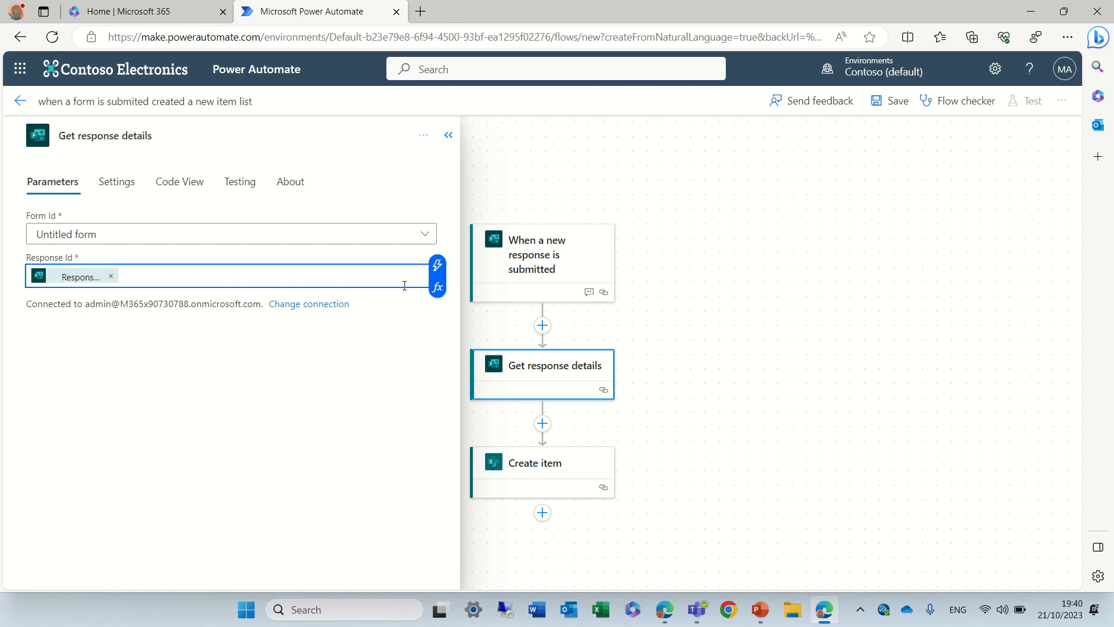
{"action": "left_click", "coordinate": [437, 270]}
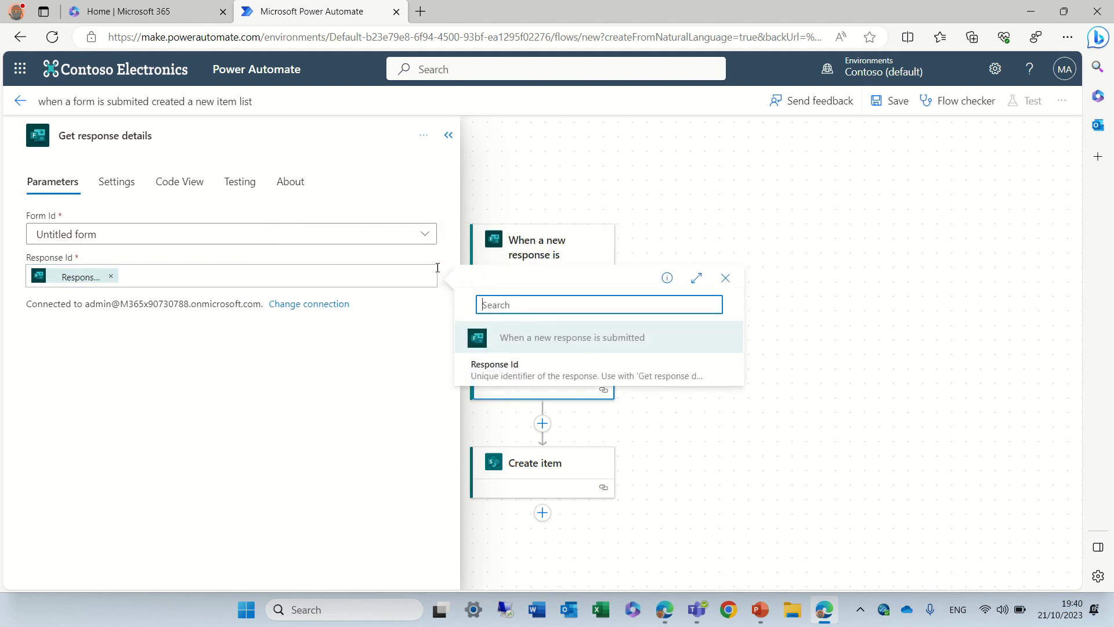
{"action": "left_click", "coordinate": [725, 279]}
{"action": "left_click", "coordinate": [452, 293]}
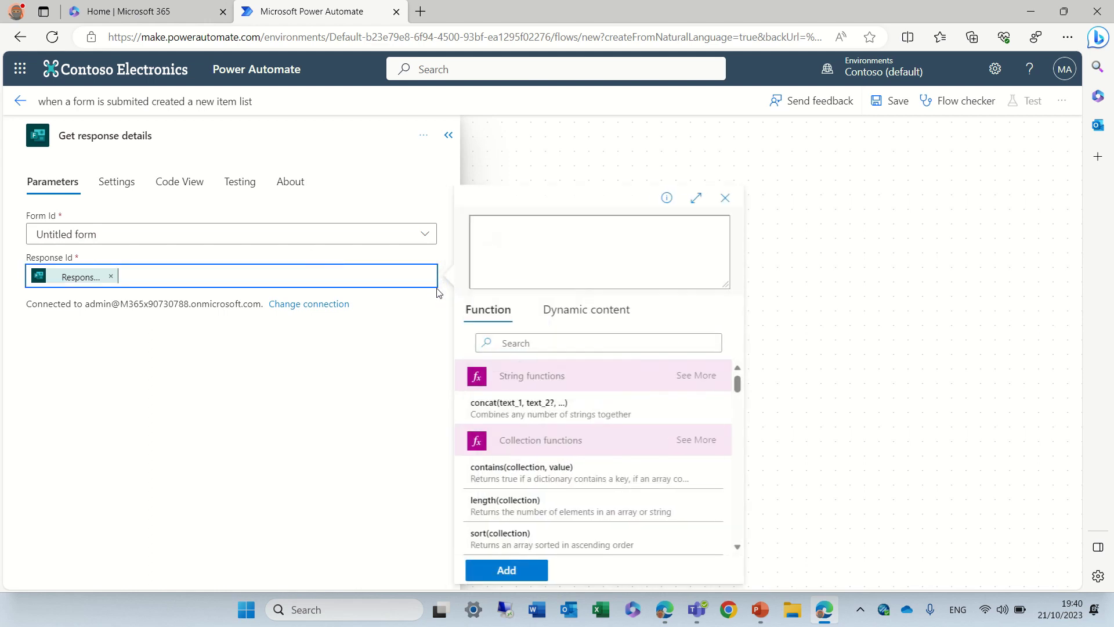
- Point Create item at the U.S. Sales site's Content scheduler list and save the flow
{"action": "left_click", "coordinate": [725, 199]}
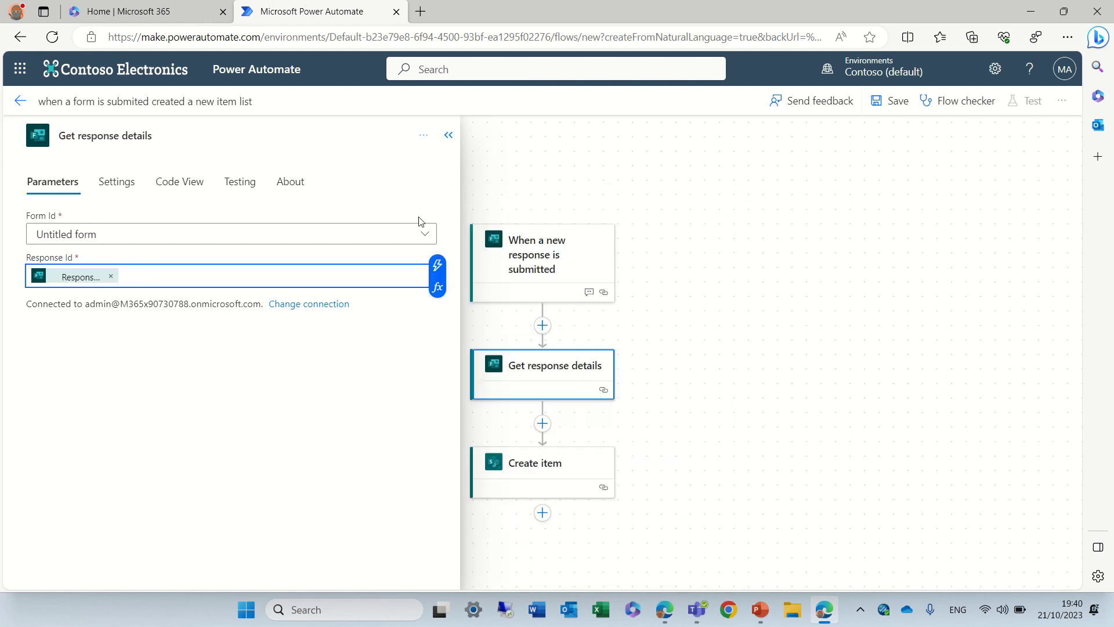
{"action": "left_click", "coordinate": [684, 271]}
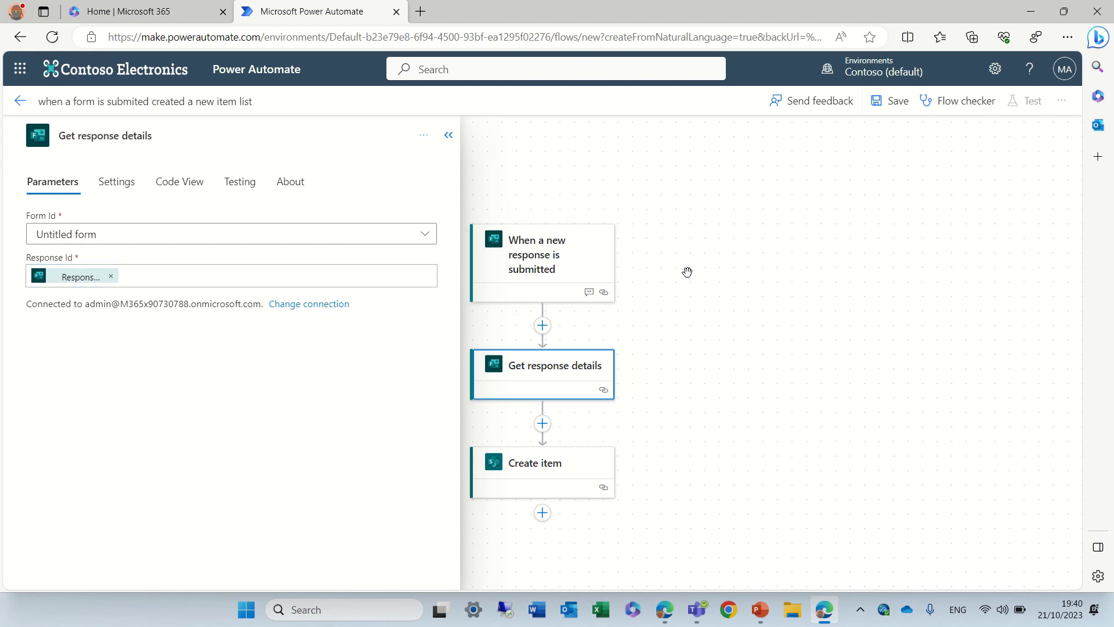
{"action": "left_click", "coordinate": [558, 467]}
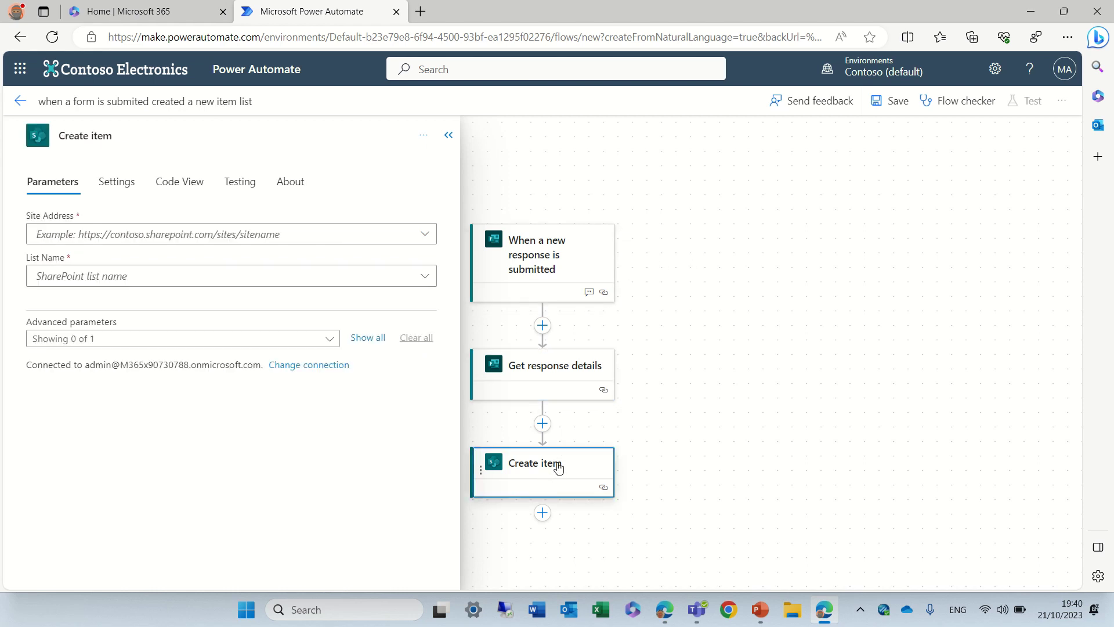
{"action": "left_click", "coordinate": [100, 238]}
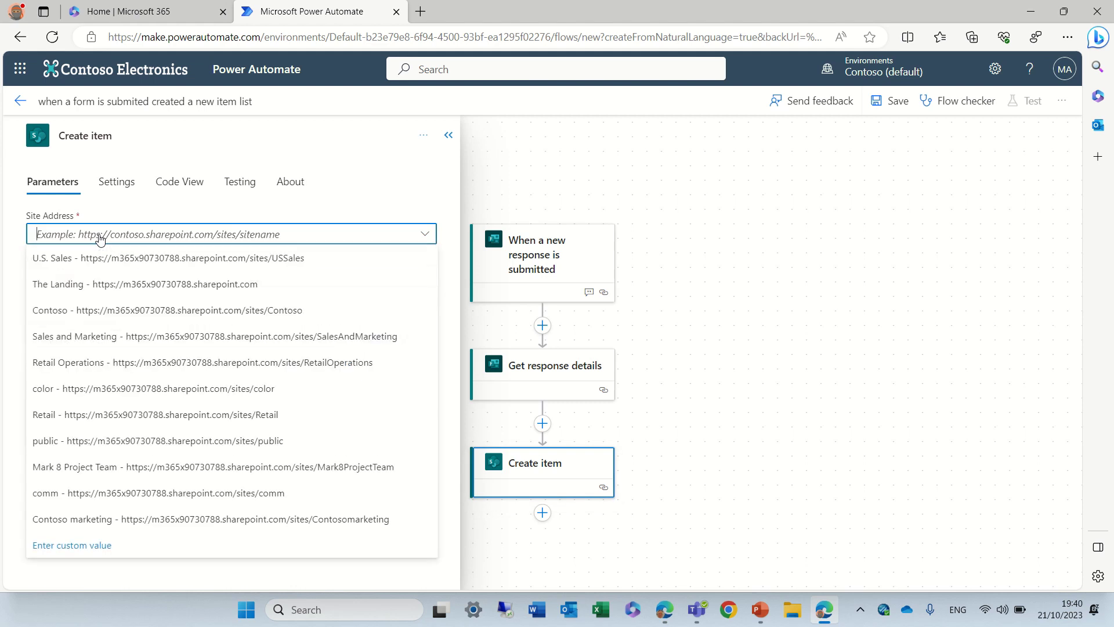
{"action": "left_click", "coordinate": [187, 257]}
{"action": "left_click", "coordinate": [124, 279]}
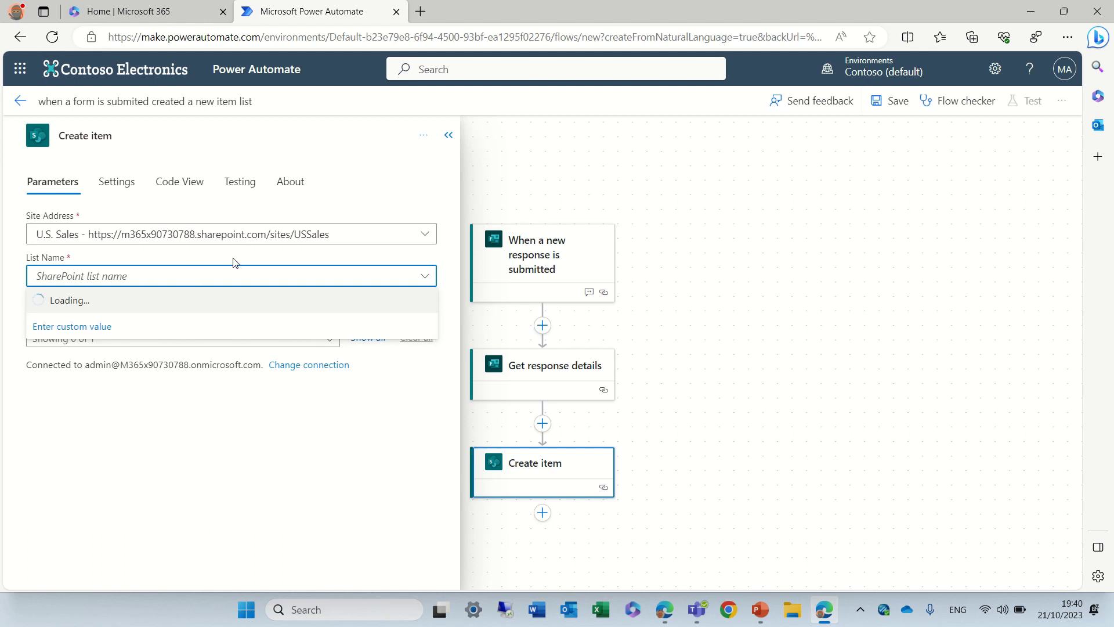
{"action": "left_click", "coordinate": [115, 301]}
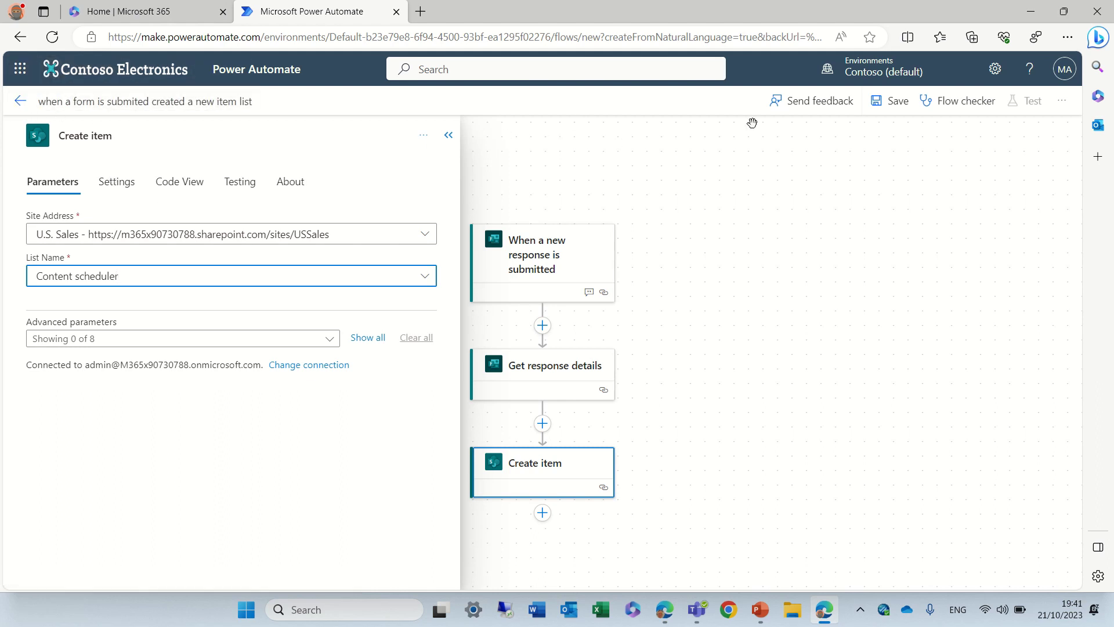
{"action": "left_click", "coordinate": [899, 104]}
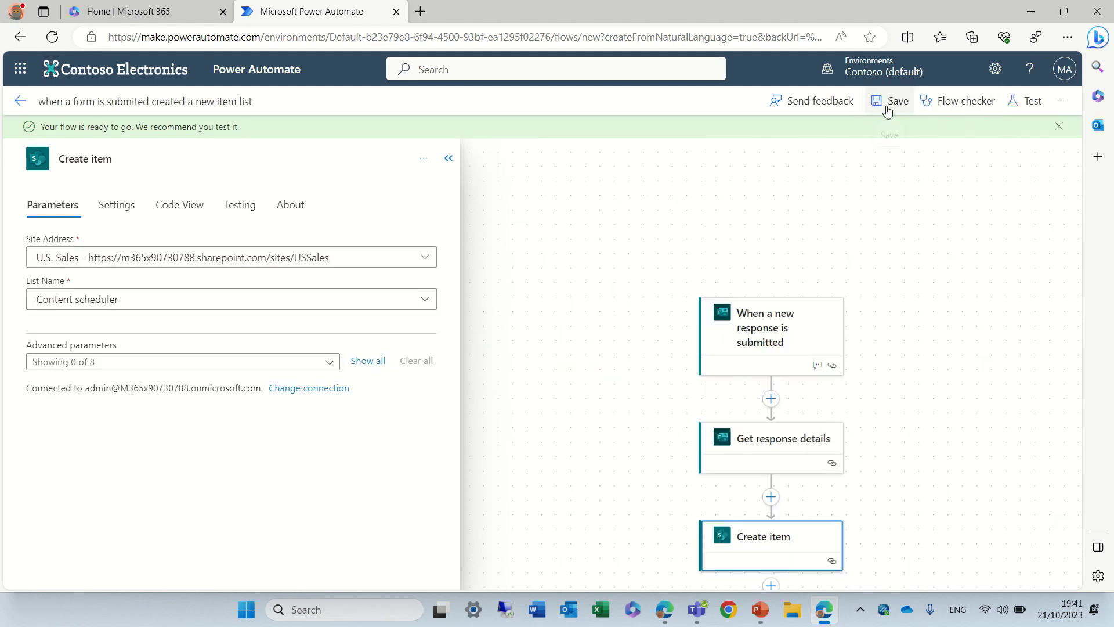
- Leave the designer and open the saved flow's details page from My flows
{"action": "left_click", "coordinate": [448, 158]}
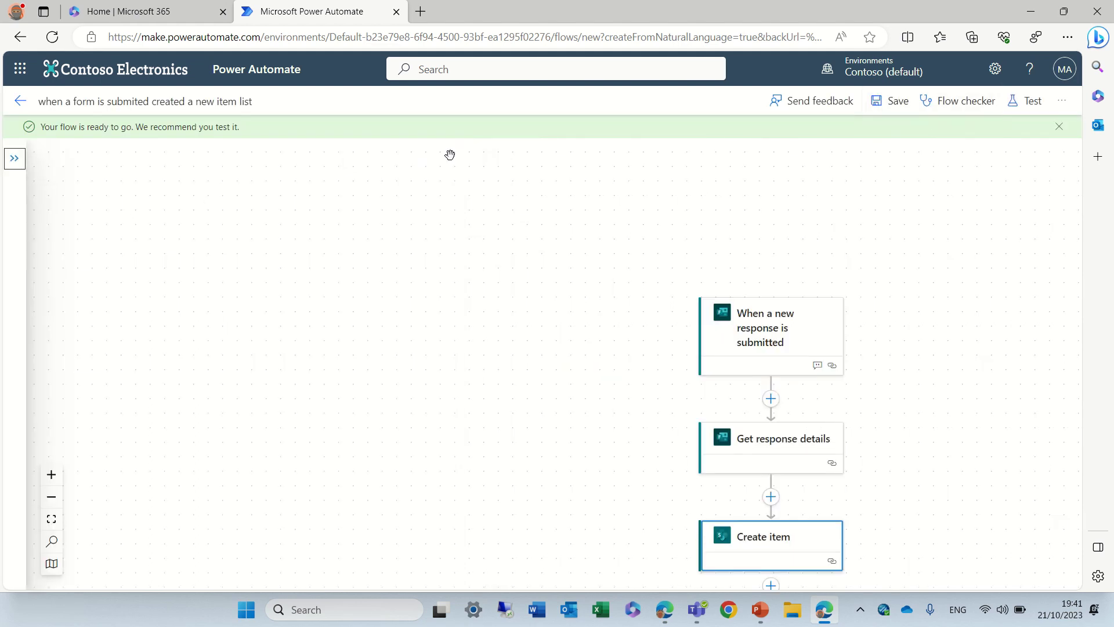
{"action": "left_click", "coordinate": [20, 100]}
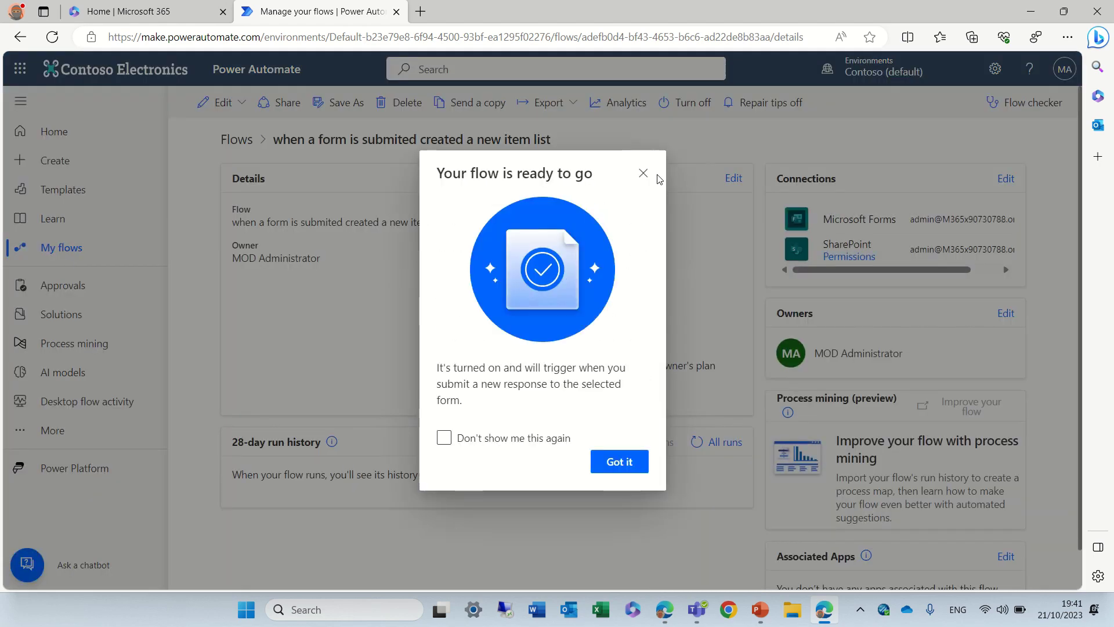
{"action": "left_click", "coordinate": [642, 173]}
{"action": "left_click", "coordinate": [76, 247]}
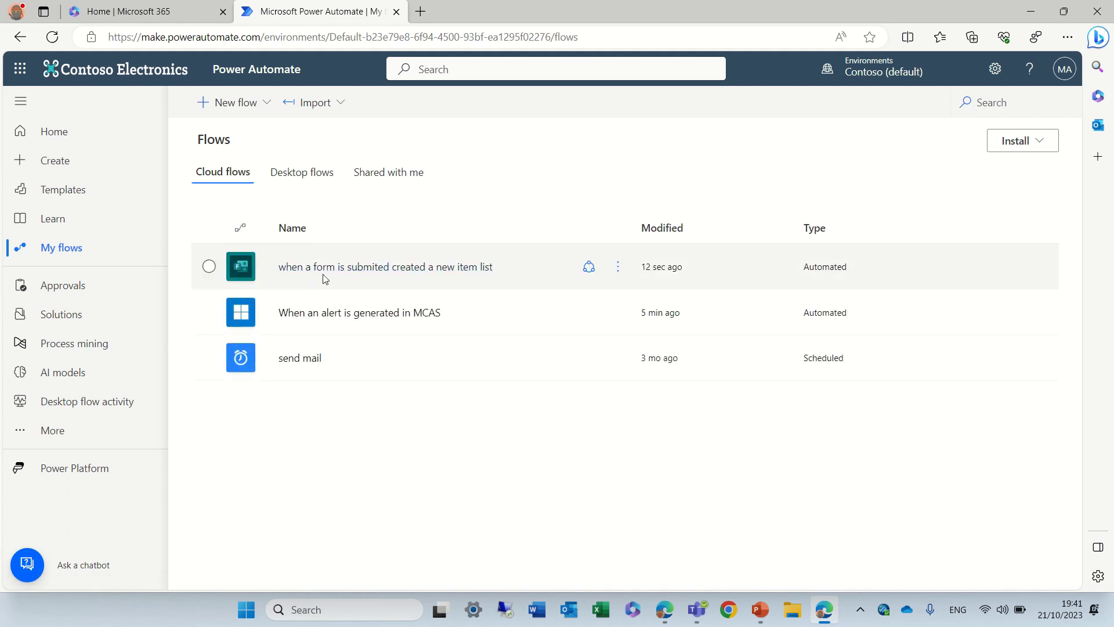
{"action": "left_click", "coordinate": [323, 268]}
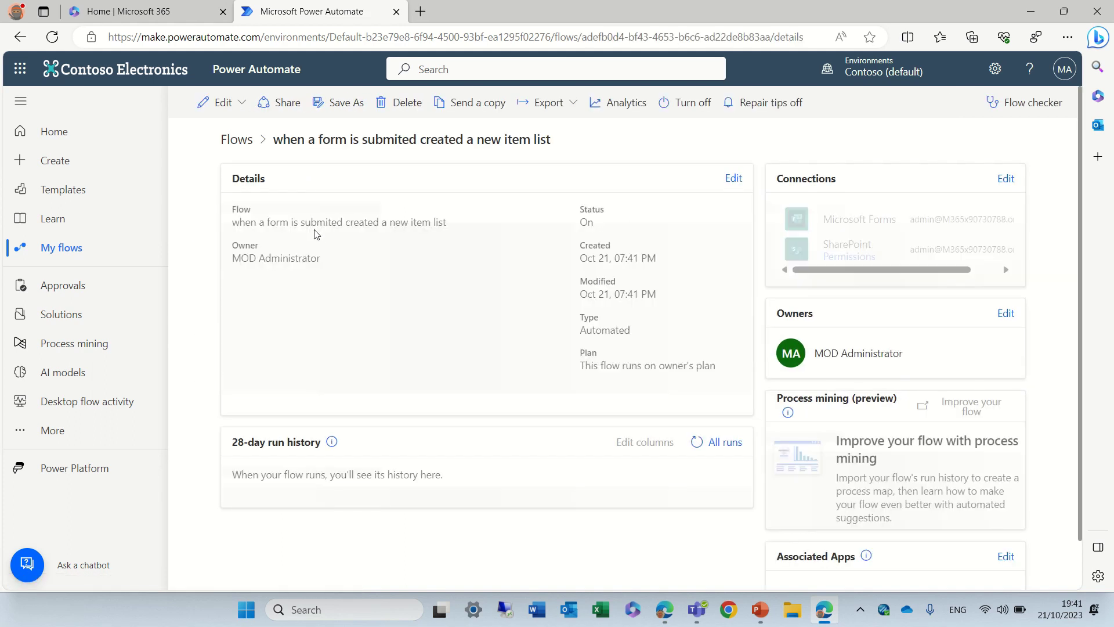
- Open the flow in the classic editor to review its steps, then return to the details page
{"action": "left_click", "coordinate": [246, 108]}
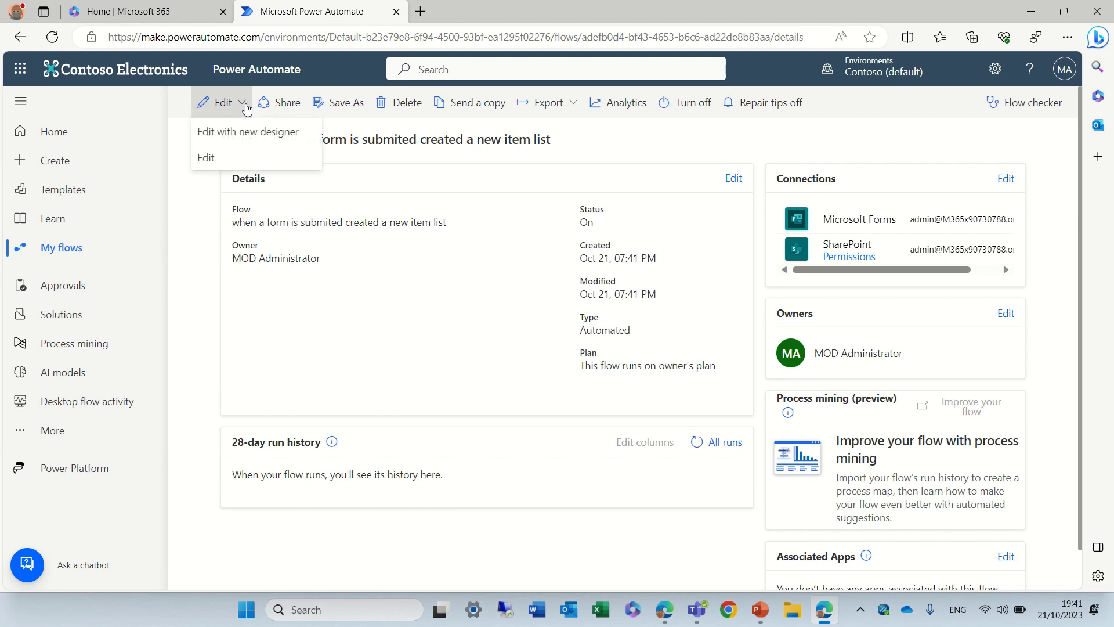
{"action": "left_click", "coordinate": [265, 164]}
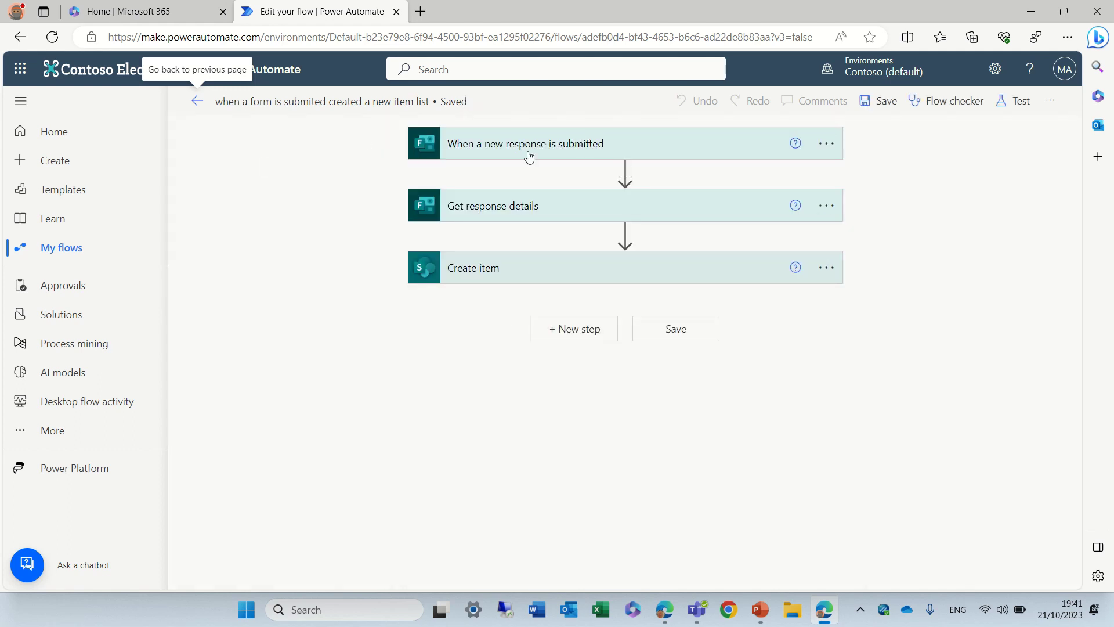
{"action": "left_click", "coordinate": [197, 102]}
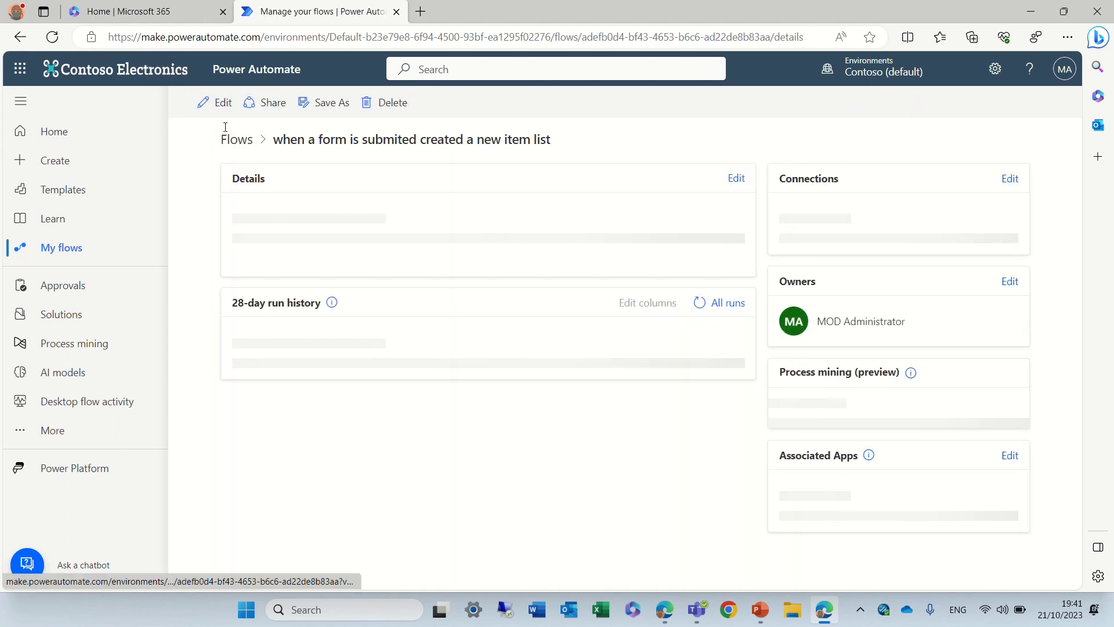
- Reopen the flow in the new designer and search SharePoint actions for a new step after the trigger
{"action": "left_click", "coordinate": [242, 107]}
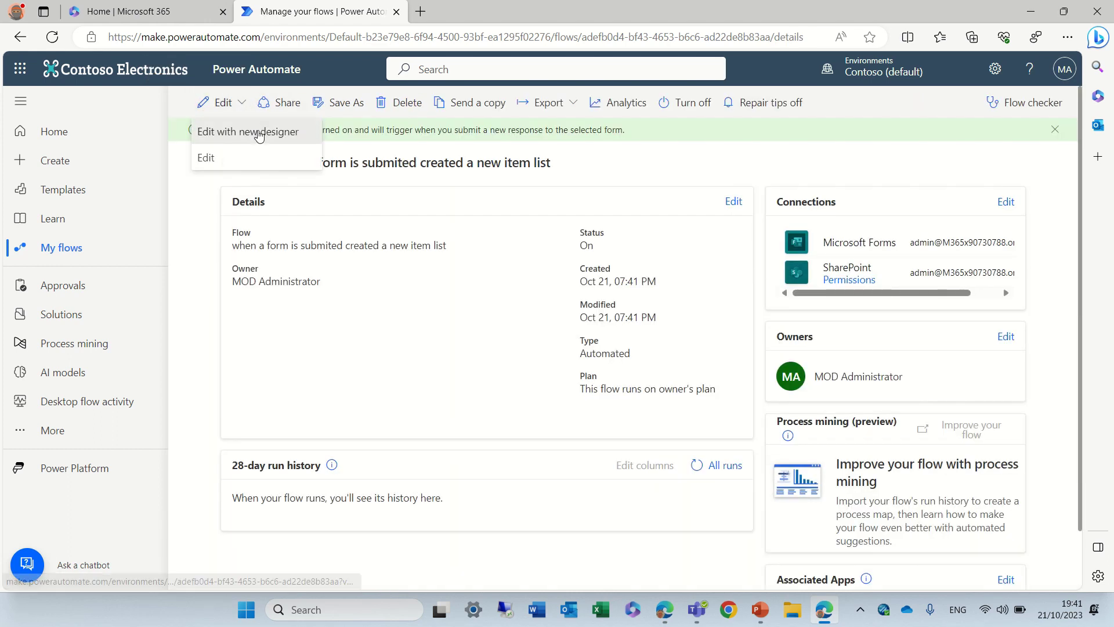
{"action": "left_click", "coordinate": [250, 129]}
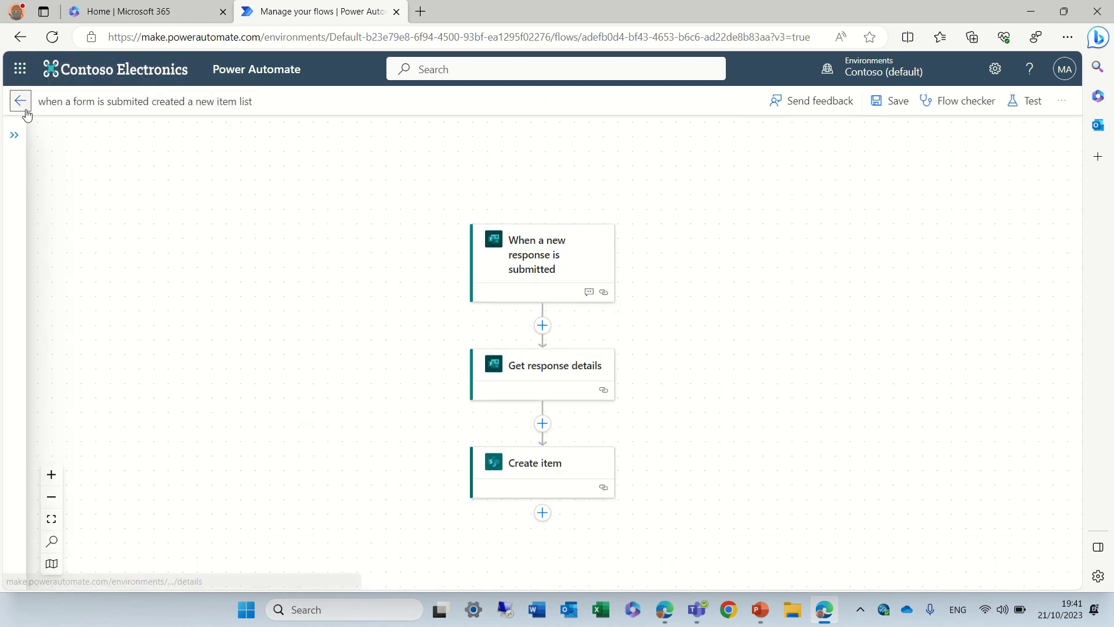
{"action": "left_click", "coordinate": [546, 332]}
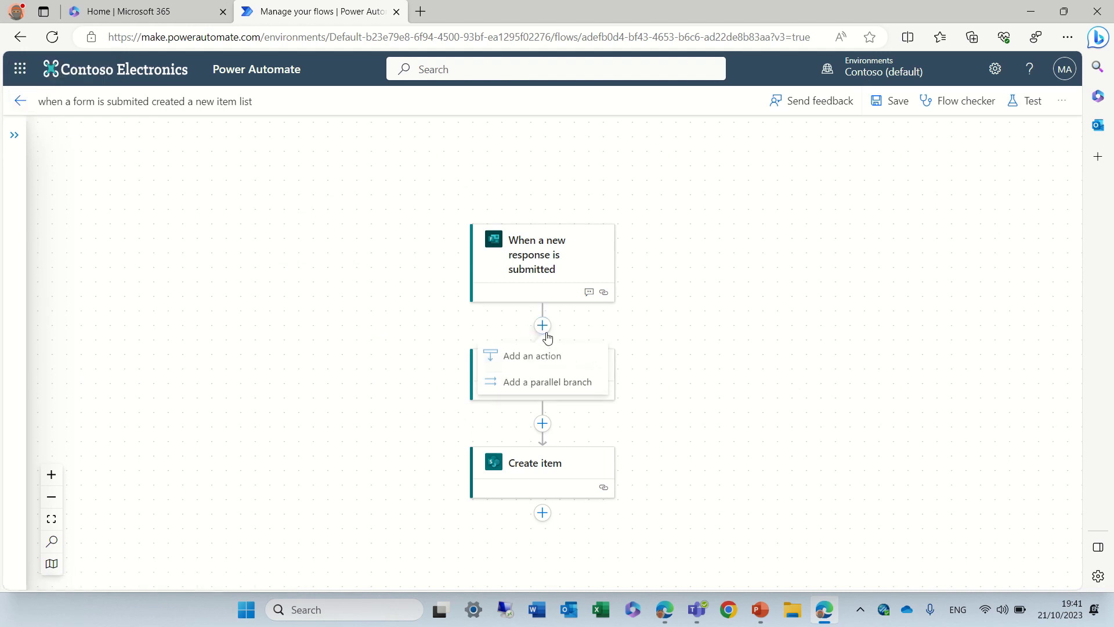
{"action": "left_click", "coordinate": [568, 364]}
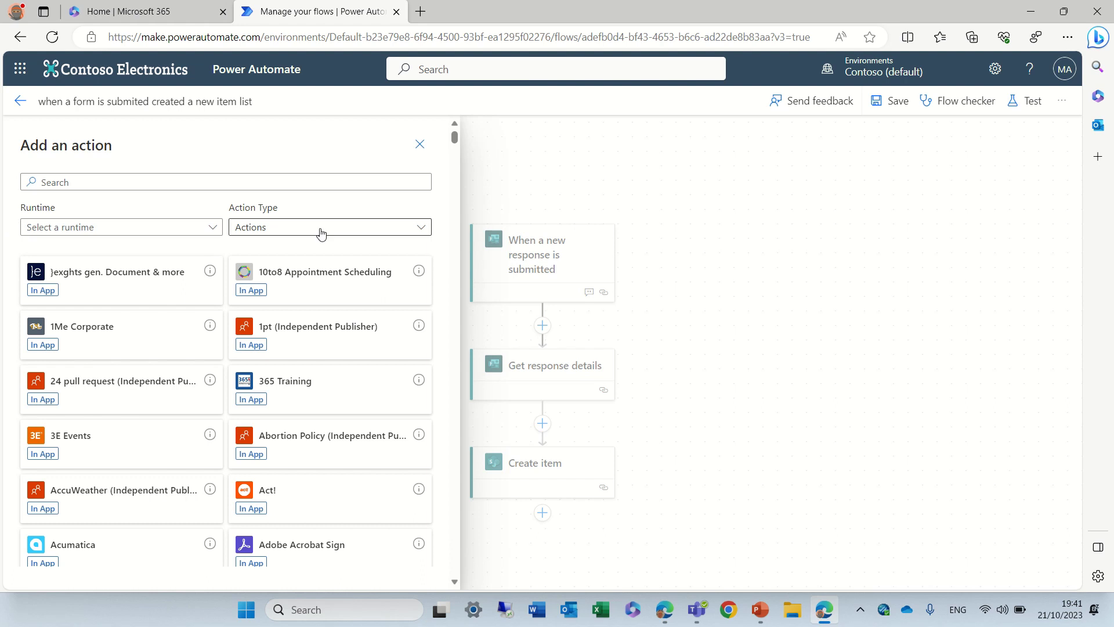
{"action": "left_click", "coordinate": [177, 181]}
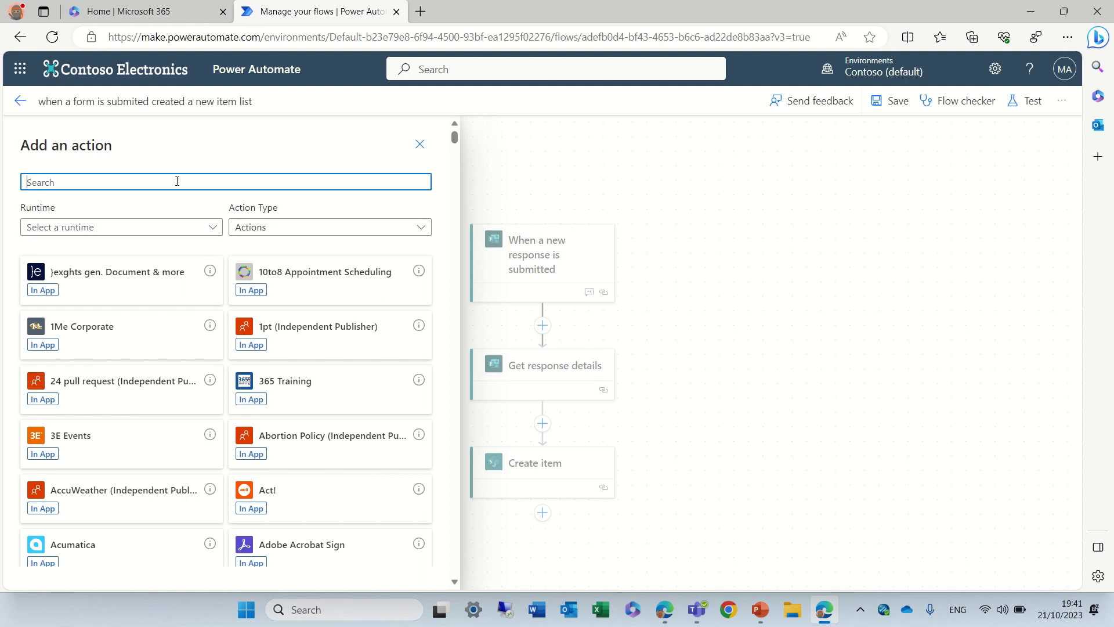
{"action": "type", "text": "sharepoint"}
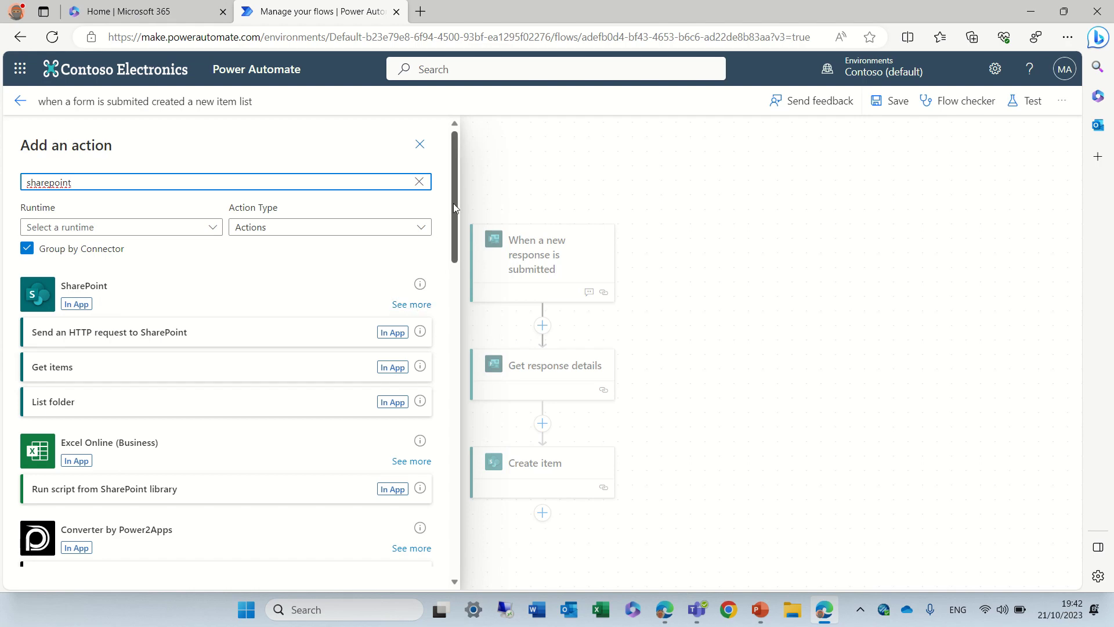
- Add a SharePoint List folder action after the trigger, reopen its parameters, and stay in the editor
{"action": "mouse_move", "coordinate": [454, 206]}
{"action": "left_mouse_down"}
{"action": "mouse_move", "coordinate": [445, 445]}
{"action": "mouse_move", "coordinate": [459, 193]}
{"action": "left_mouse_up"}
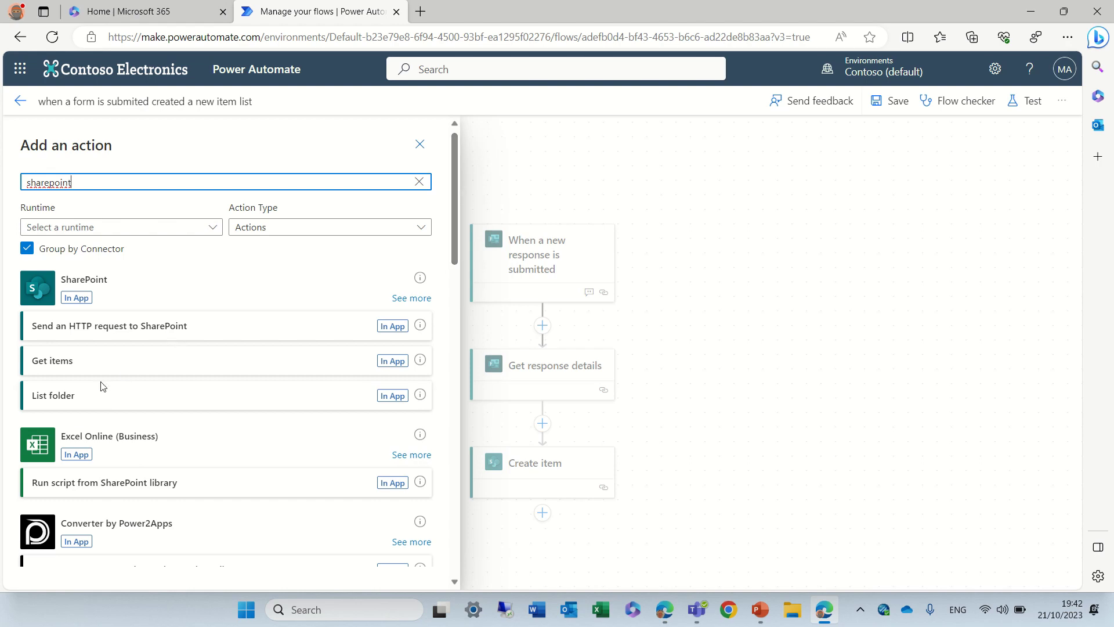
{"action": "left_click", "coordinate": [84, 396]}
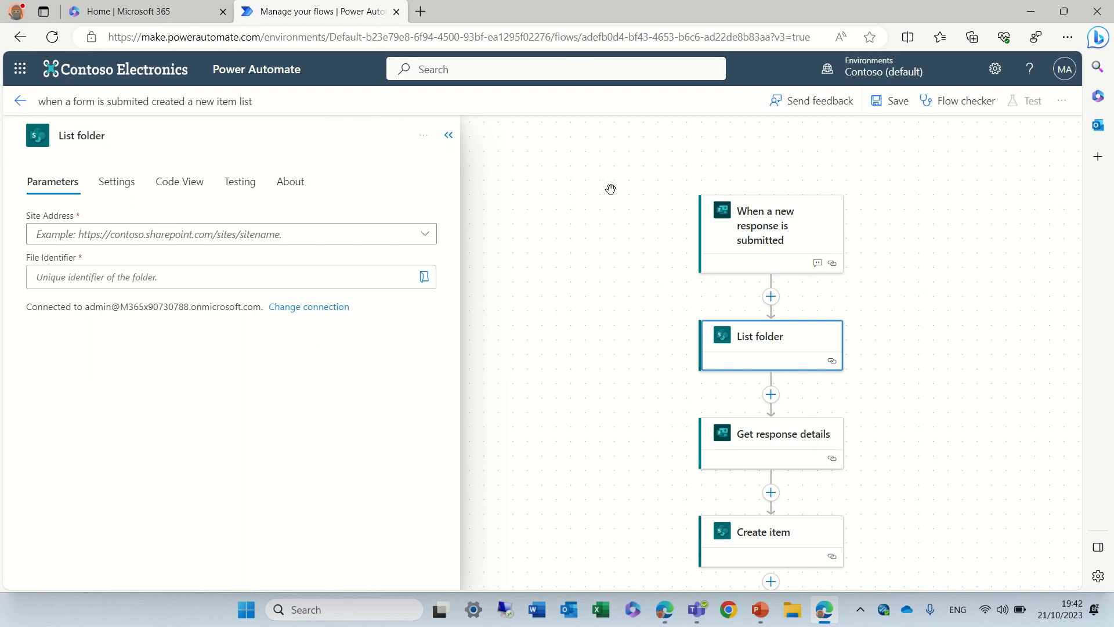
{"action": "mouse_move", "coordinate": [834, 362]}
{"action": "left_click", "coordinate": [449, 135]}
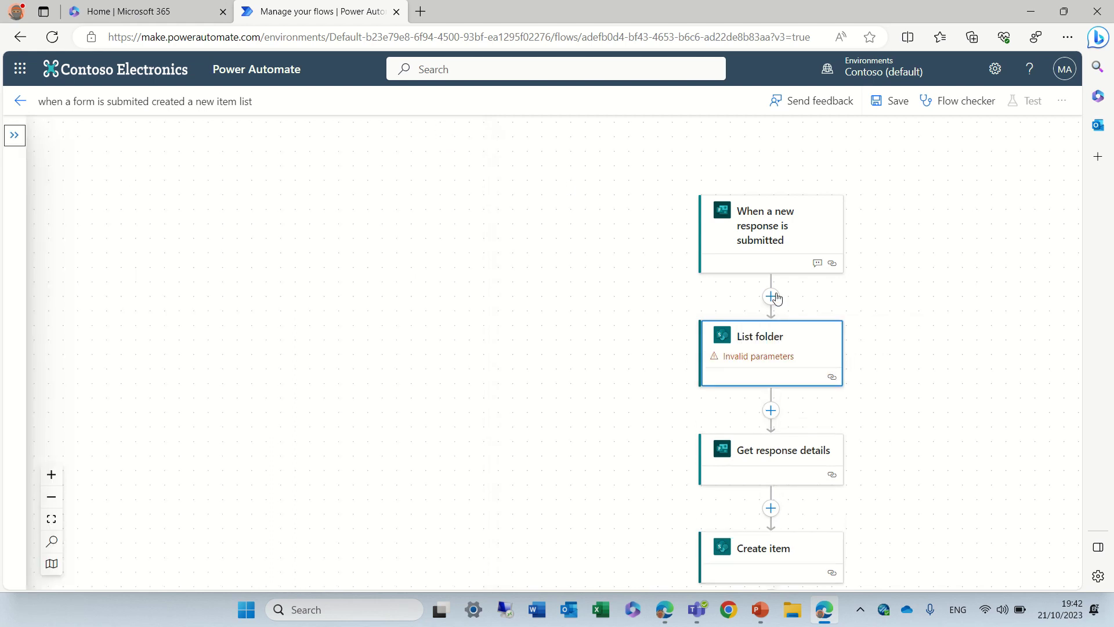
{"action": "left_click", "coordinate": [832, 377]}
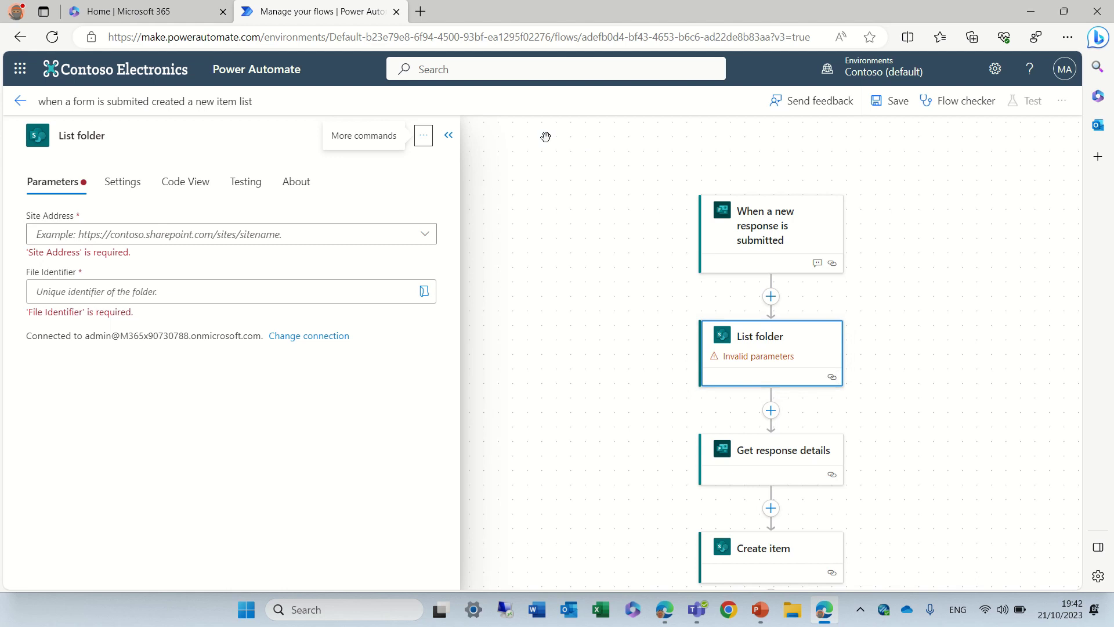
{"action": "left_click", "coordinate": [20, 102]}
{"action": "left_click", "coordinate": [690, 161]}
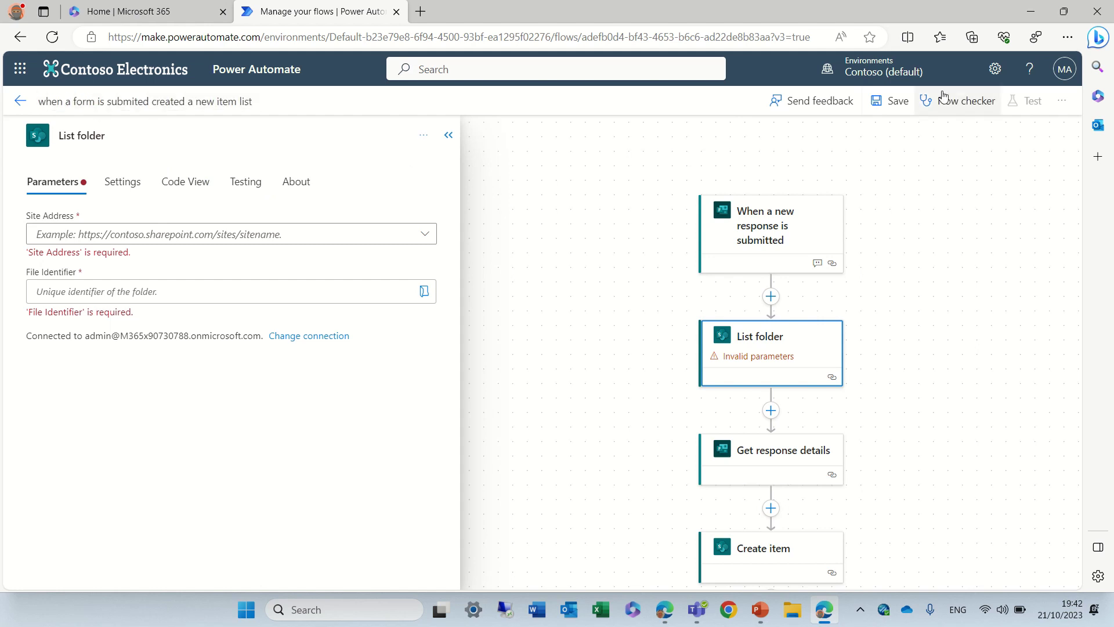
{"action": "left_click", "coordinate": [995, 69]}
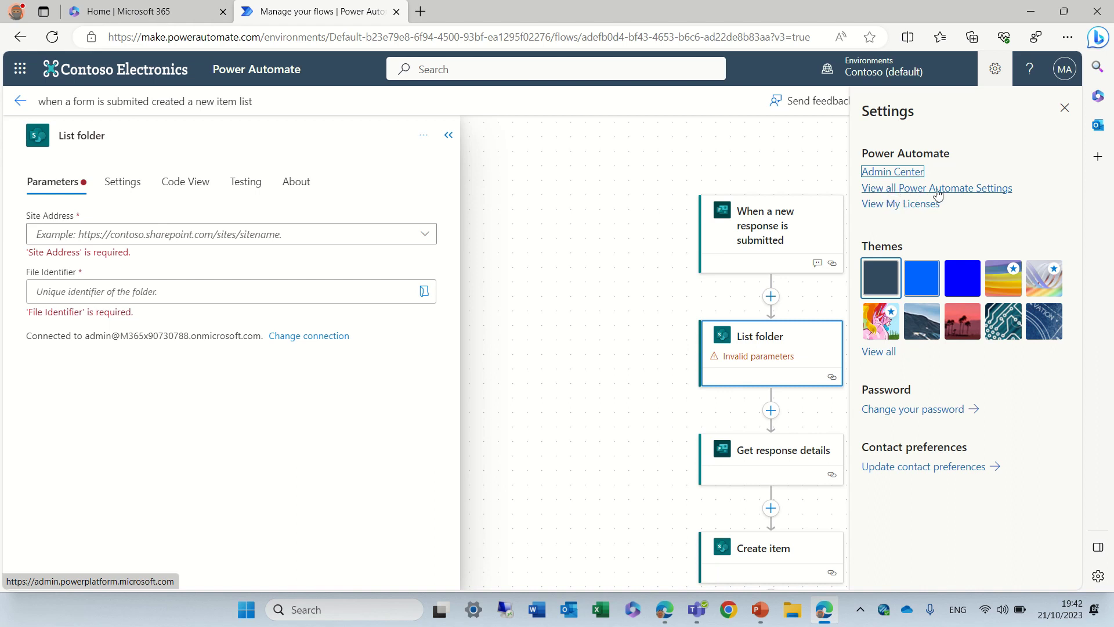
{"action": "left_click", "coordinate": [991, 192]}
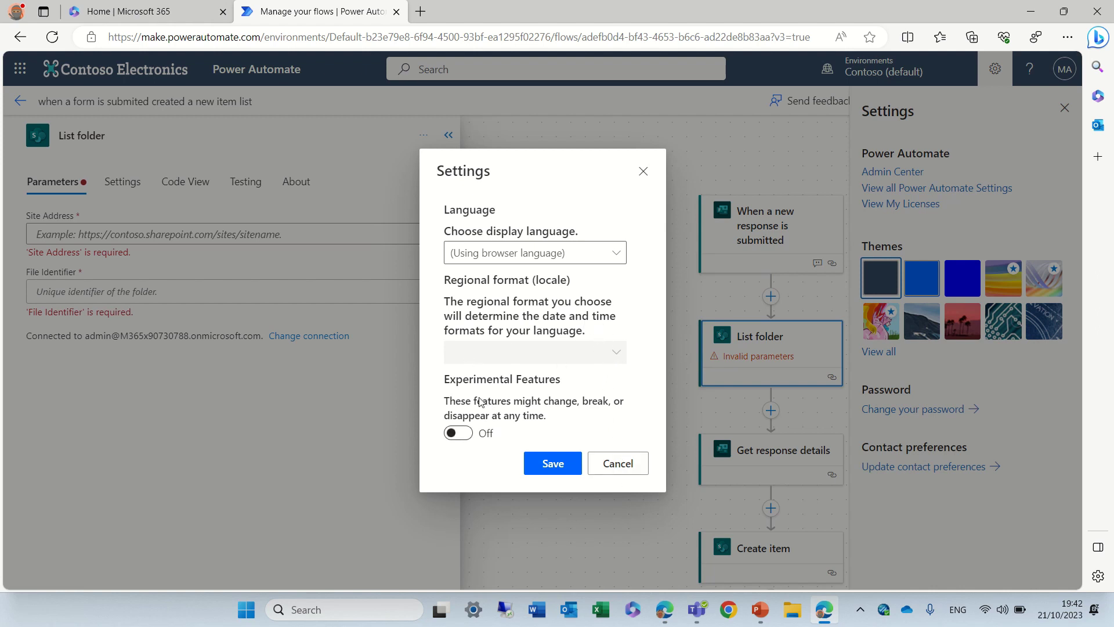
{"action": "left_click_drag", "start_coordinate": [444, 382], "coordinate": [571, 385]}
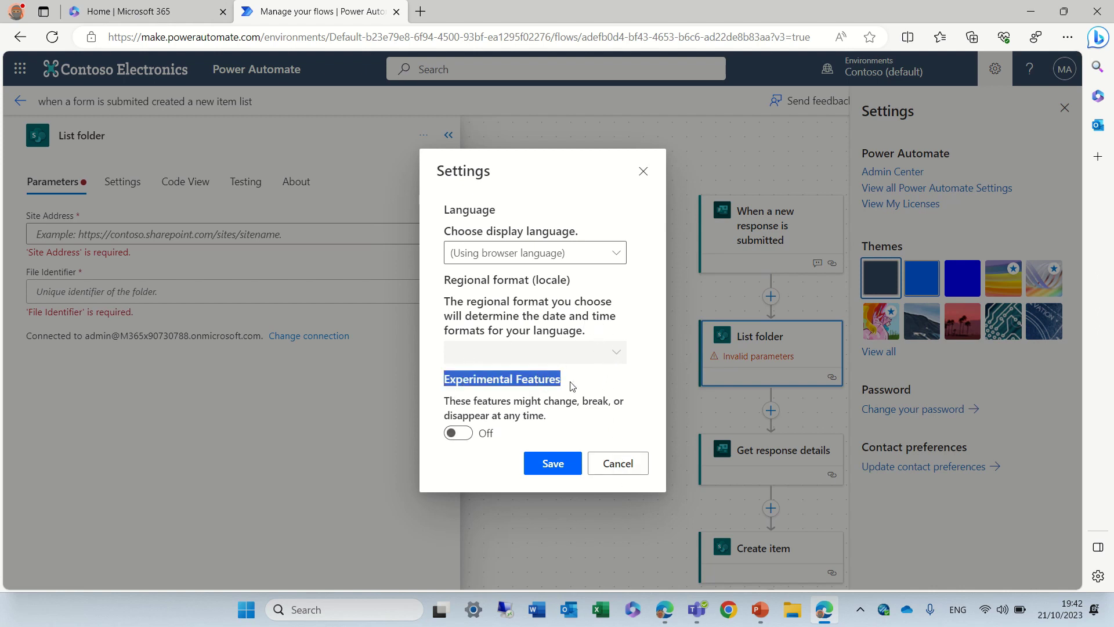
{"action": "left_click", "coordinate": [452, 432]}
{"action": "left_click", "coordinate": [642, 171]}
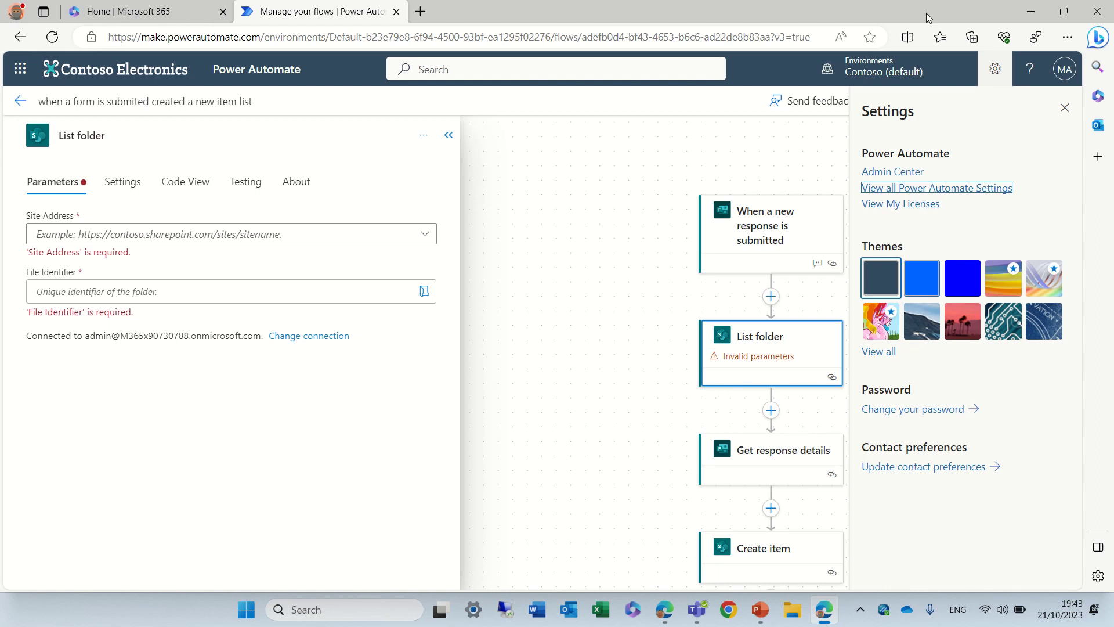
- Close the settings side panel and collapse the List folder details pane to show the four-step flow
{"action": "left_click", "coordinate": [1065, 109]}
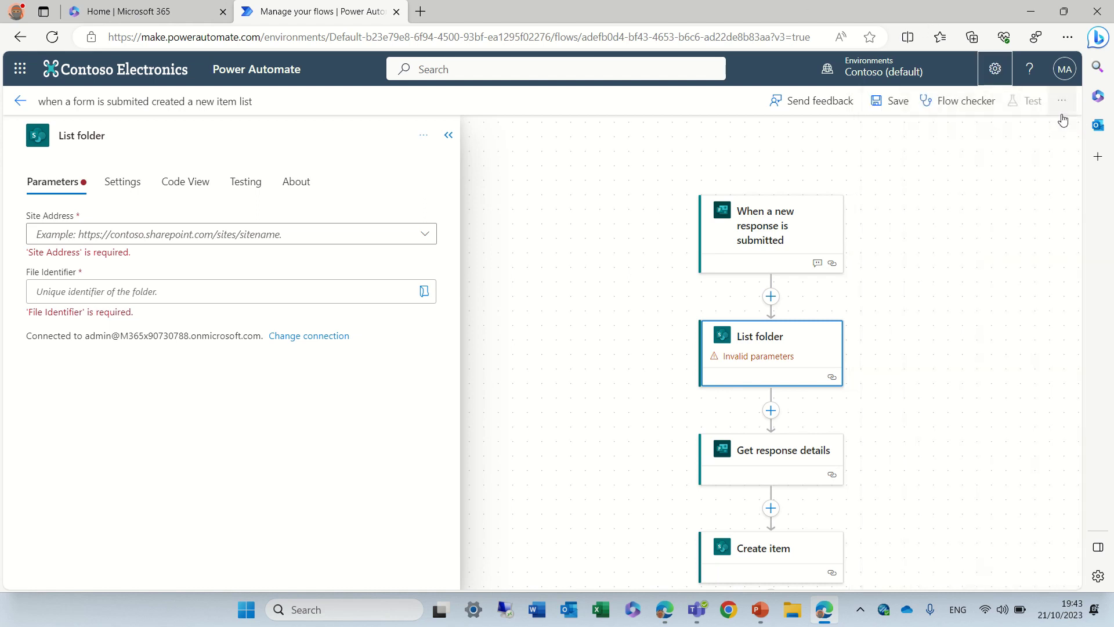
{"action": "left_click", "coordinate": [448, 135]}
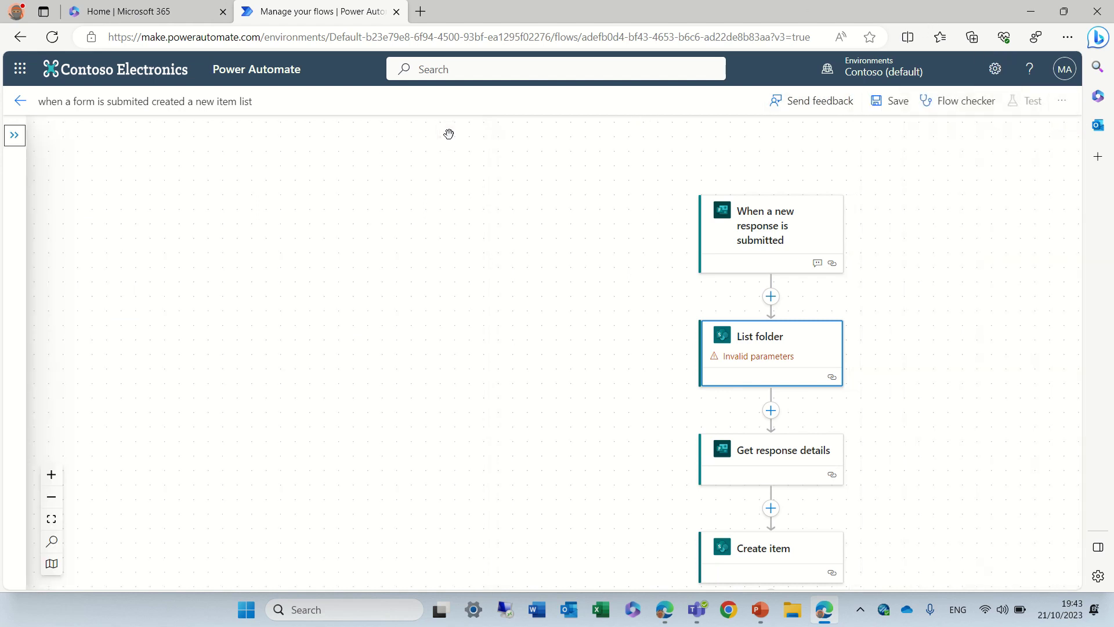